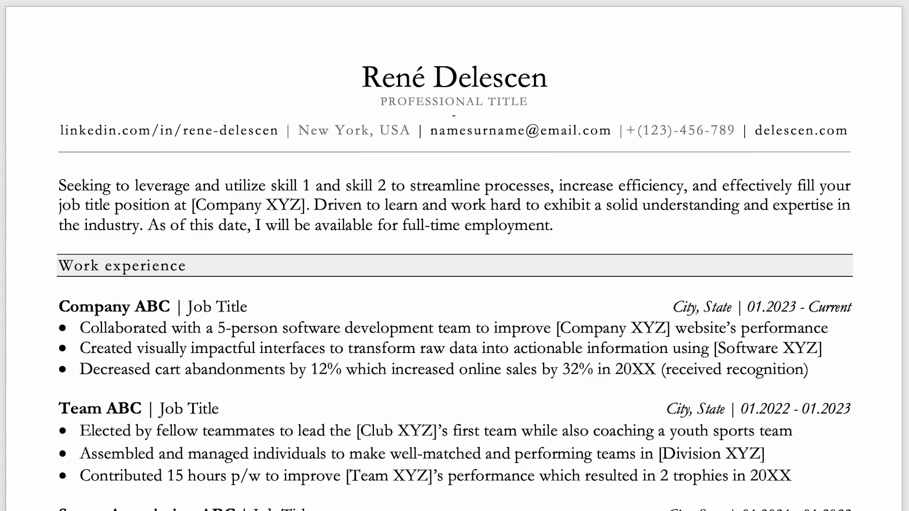
- Show a default profile URL ending in a random code such as -12b34567
{"action": "type", "text": "-12b34567"}
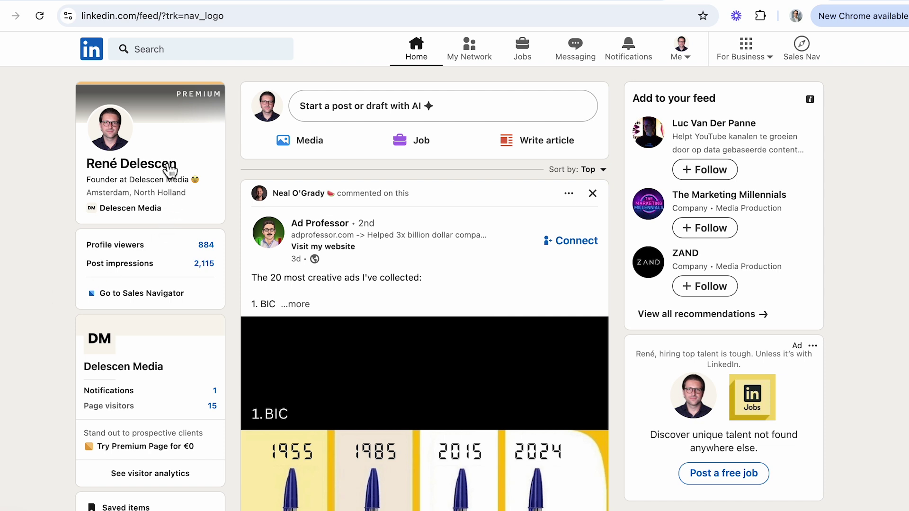
- From the feed, open your profile's Public profile & URL settings for editing
{"action": "left_click", "coordinate": [169, 167]}
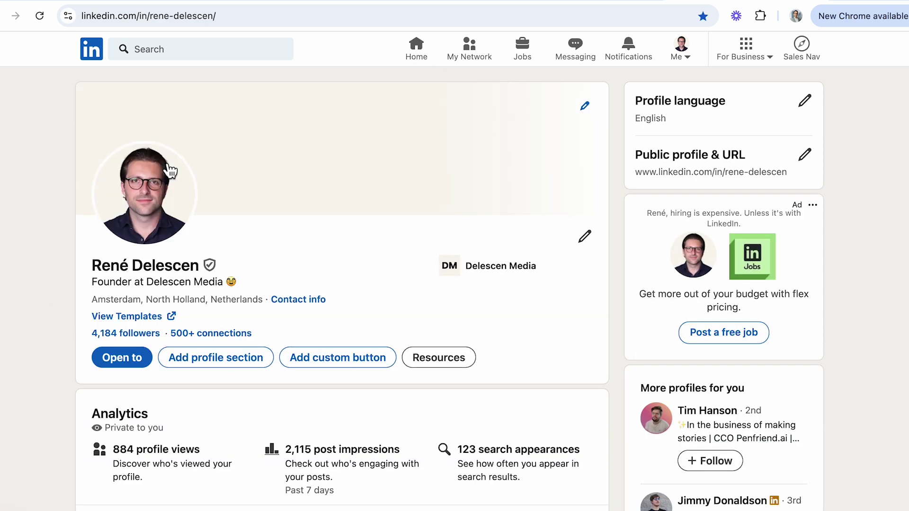
{"action": "left_click", "coordinate": [808, 161]}
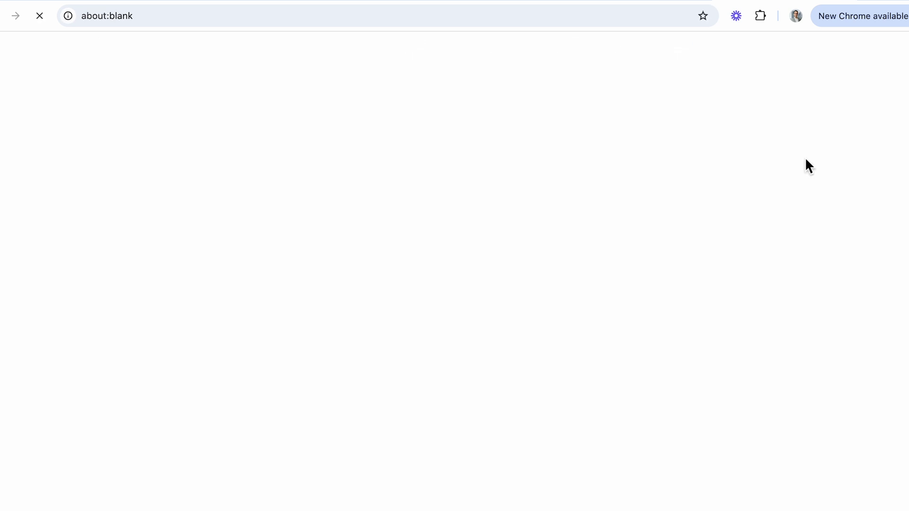
{"action": "left_click", "coordinate": [816, 172]}
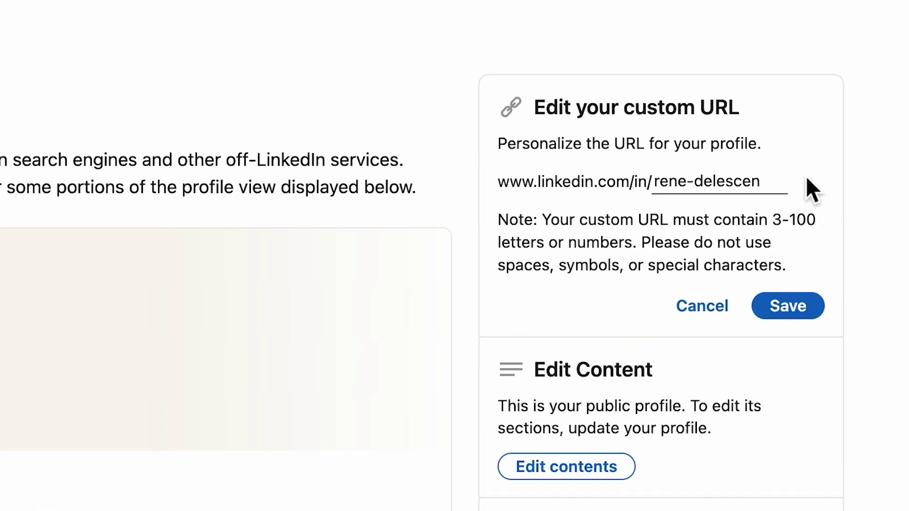
- Shorten the custom URL to the first initial plus surname followed by -1990
{"action": "left_click", "coordinate": [779, 182]}
{"action": "key", "text": "shift+alt+Right"}
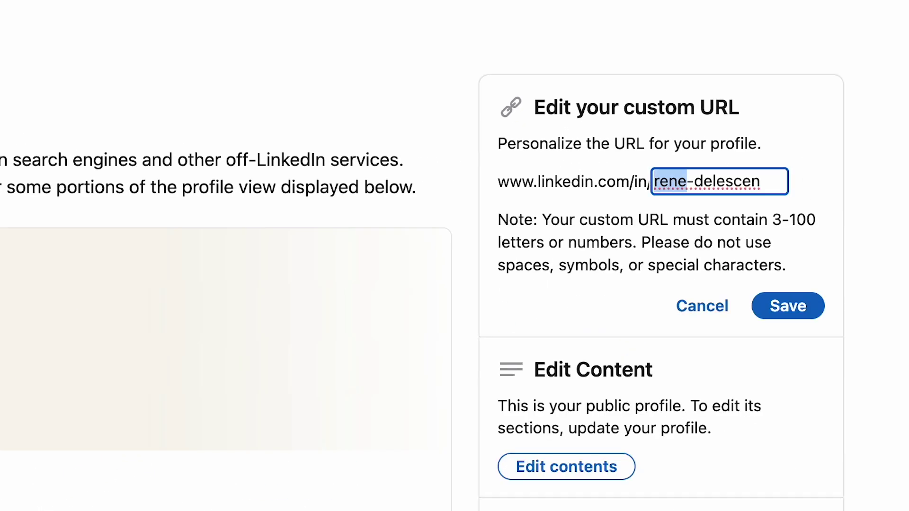
{"action": "key", "text": "alt+Right"}
{"action": "key", "text": "shift+alt+Left"}
{"action": "key", "text": "Left"}
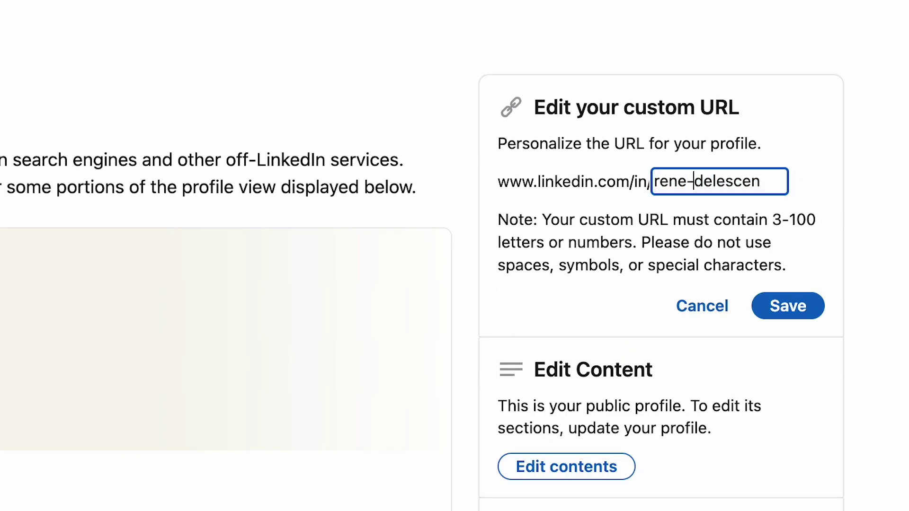
{"action": "key", "text": "BackSpace"}
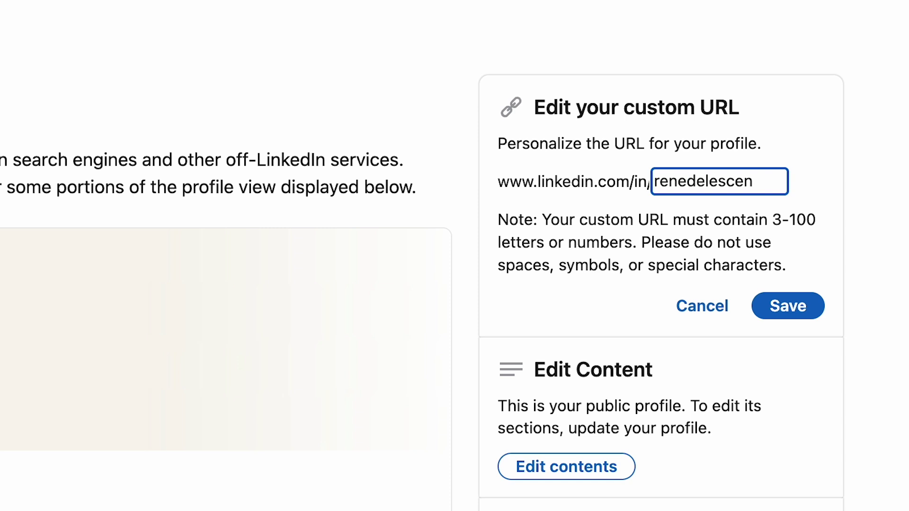
{"action": "key", "text": "BackSpace"}
{"action": "key", "text": "BackSpace"}
{"action": "key", "text": "BackSpace"}
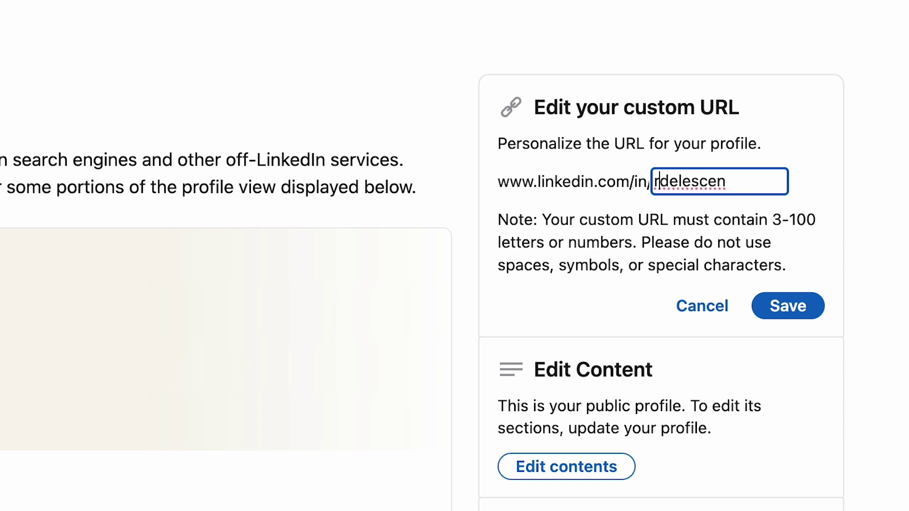
{"action": "type", "text": "-"}
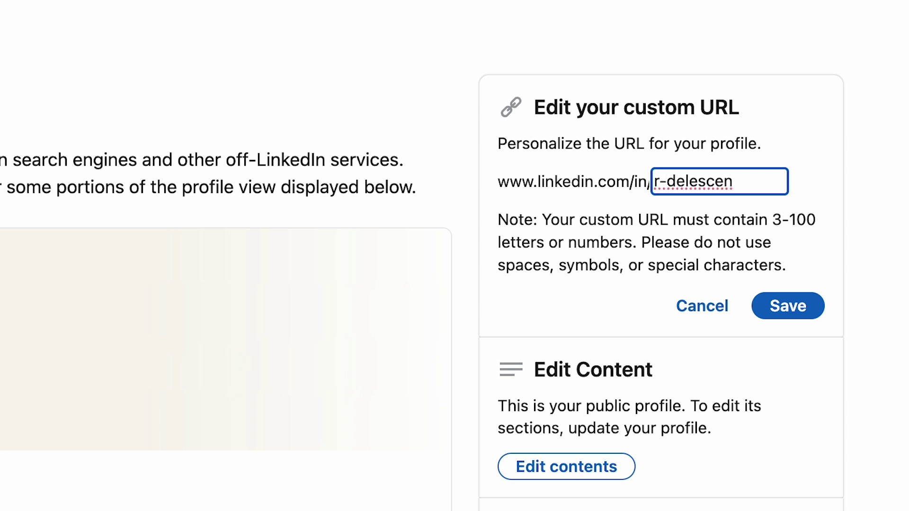
{"action": "key", "text": "BackSpace"}
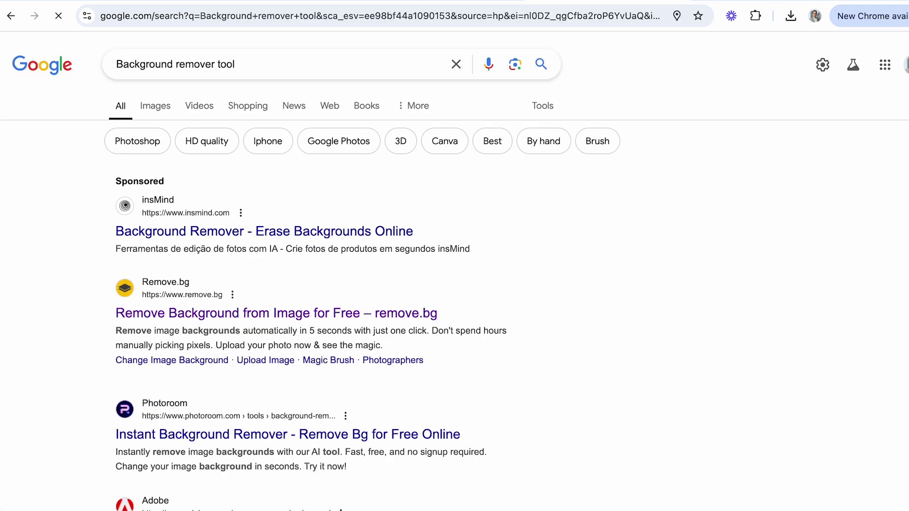
- Review the remove.bg cut-out preview, then go back to the Google results
{"action": "scroll", "coordinate": [618, 133], "scroll_direction": "down", "scroll_amount": 5}
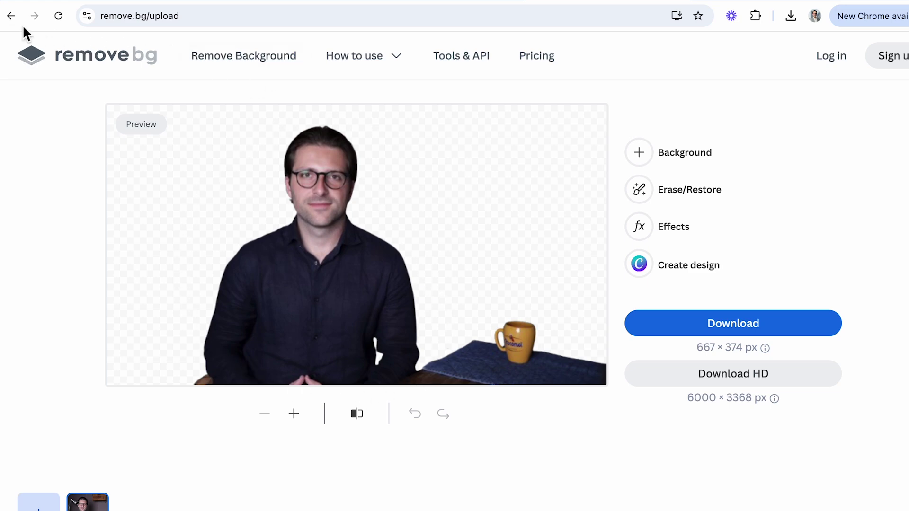
{"action": "left_click", "coordinate": [11, 16]}
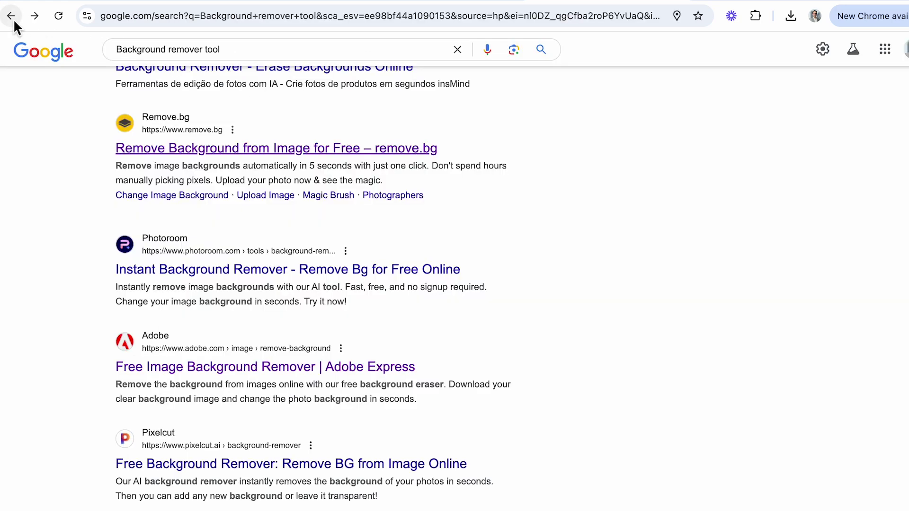
- Upload the portrait to Adobe Express Remove Background and dismiss the download sign-up prompt
{"action": "left_click", "coordinate": [235, 377]}
{"action": "scroll", "coordinate": [232, 376], "scroll_direction": "down", "scroll_amount": 1}
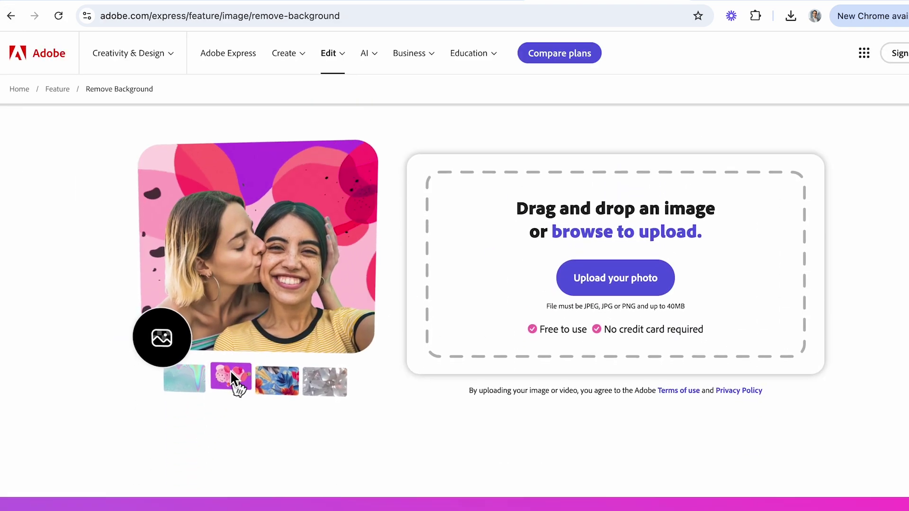
{"action": "left_click", "coordinate": [639, 284]}
{"action": "key", "text": "Escape"}
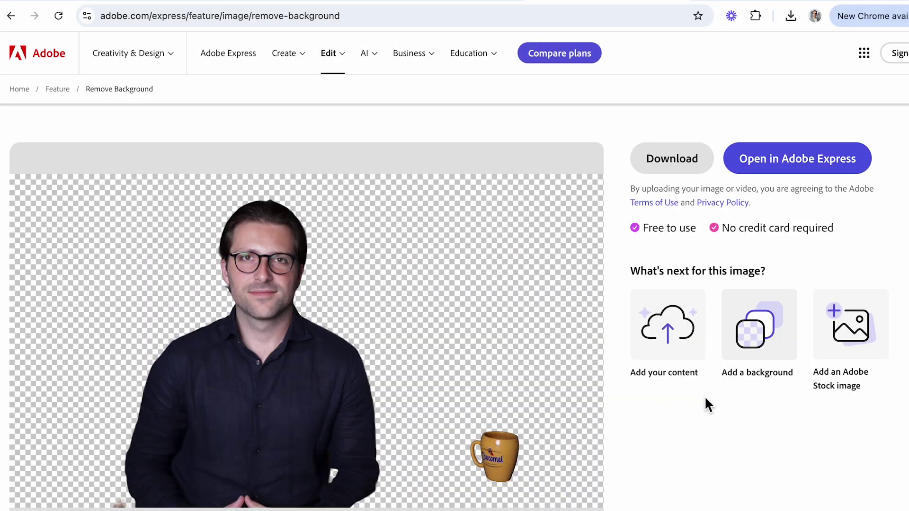
{"action": "left_click", "coordinate": [683, 169]}
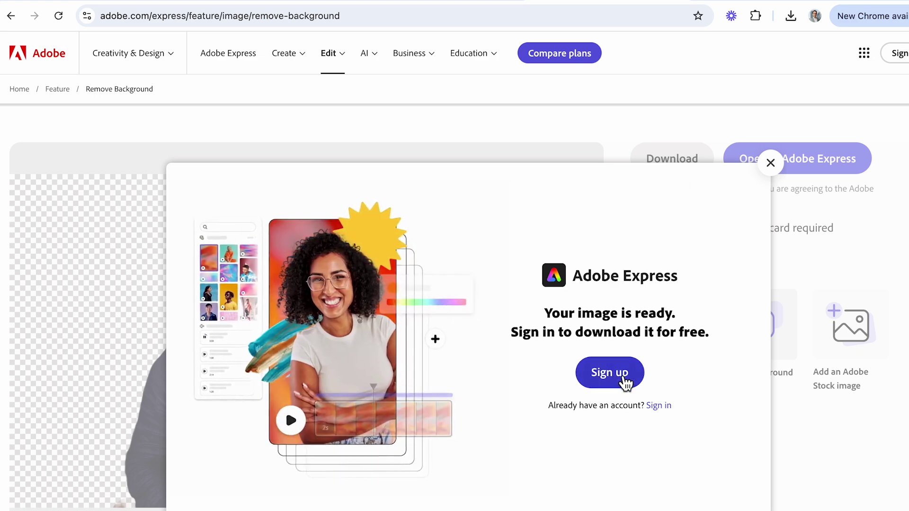
{"action": "left_click", "coordinate": [770, 163]}
- Start a new LinkedIn Profile Picture design on canva.com
{"action": "left_click", "coordinate": [422, 20]}
{"action": "type", "text": "canva.com"}
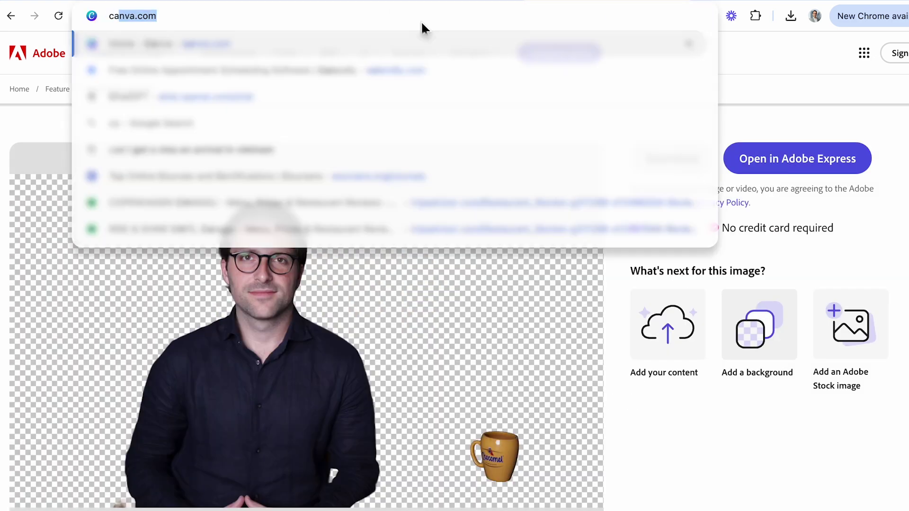
{"action": "key", "text": "Return"}
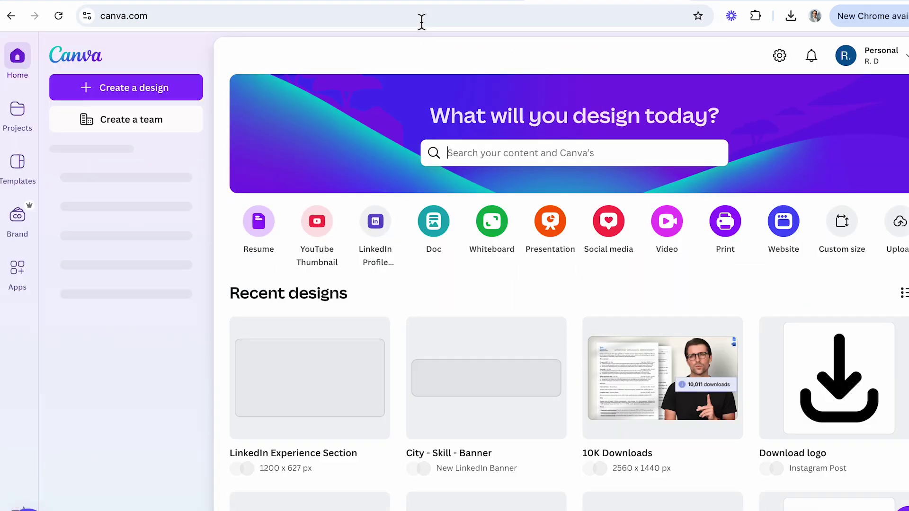
{"action": "left_click", "coordinate": [192, 88]}
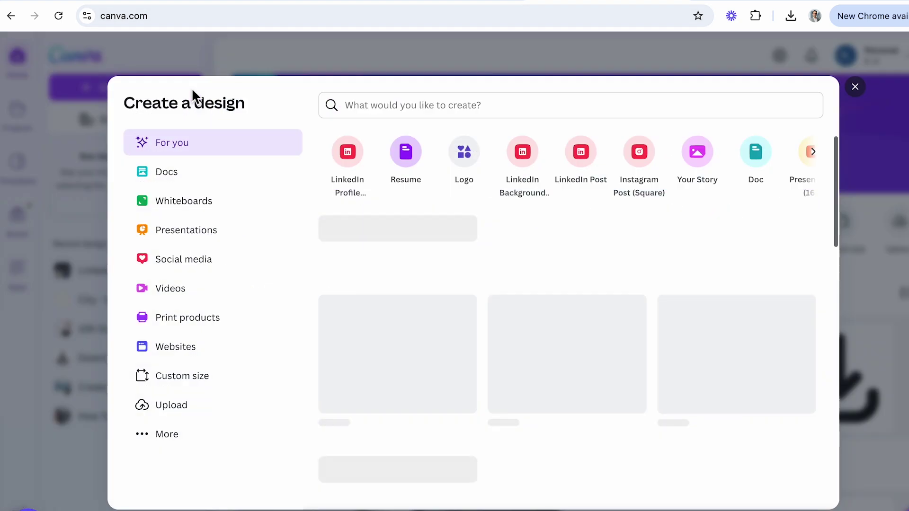
{"action": "type", "text": "LinkedIn profile"}
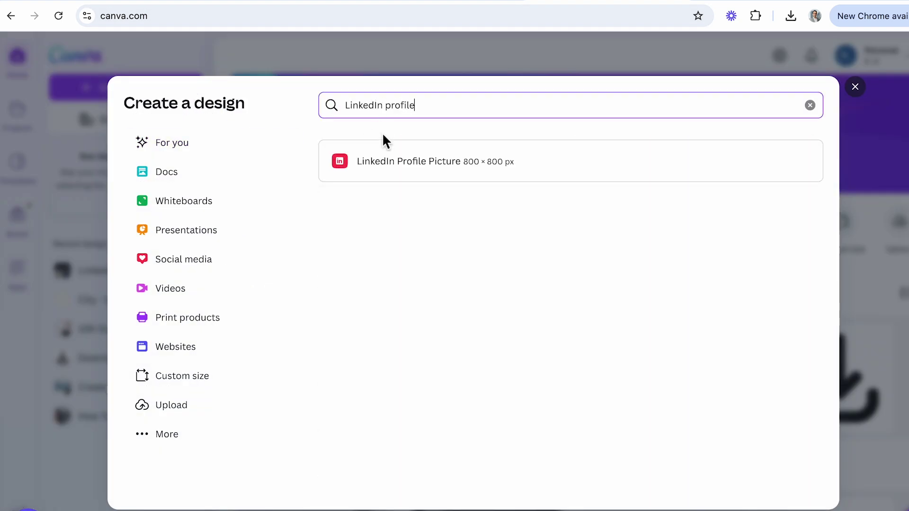
{"action": "left_click", "coordinate": [388, 154]}
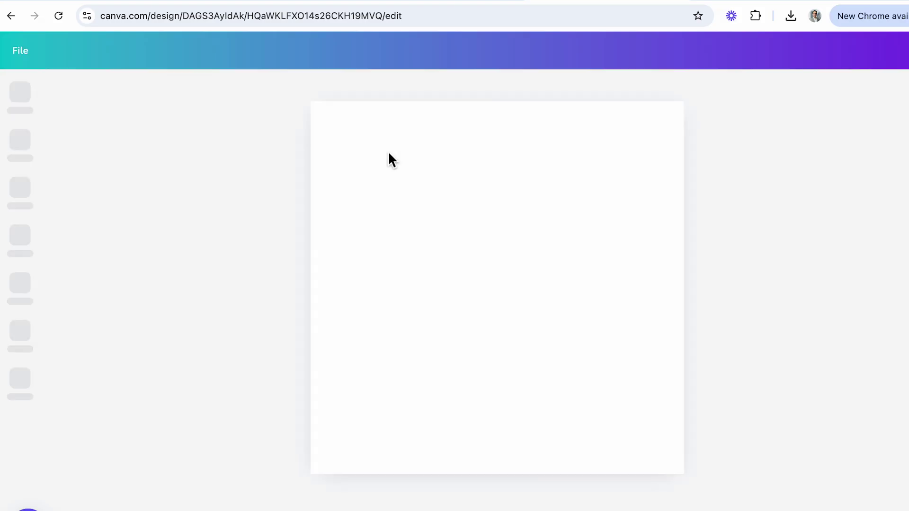
- Add the office portrait from Uploads and remove its background with BG Remover
{"action": "left_click", "coordinate": [20, 287]}
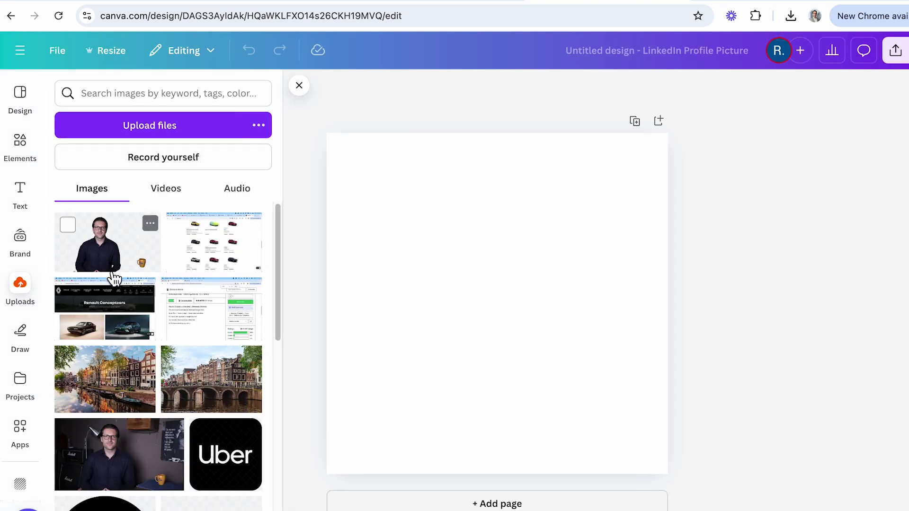
{"action": "left_click", "coordinate": [124, 443]}
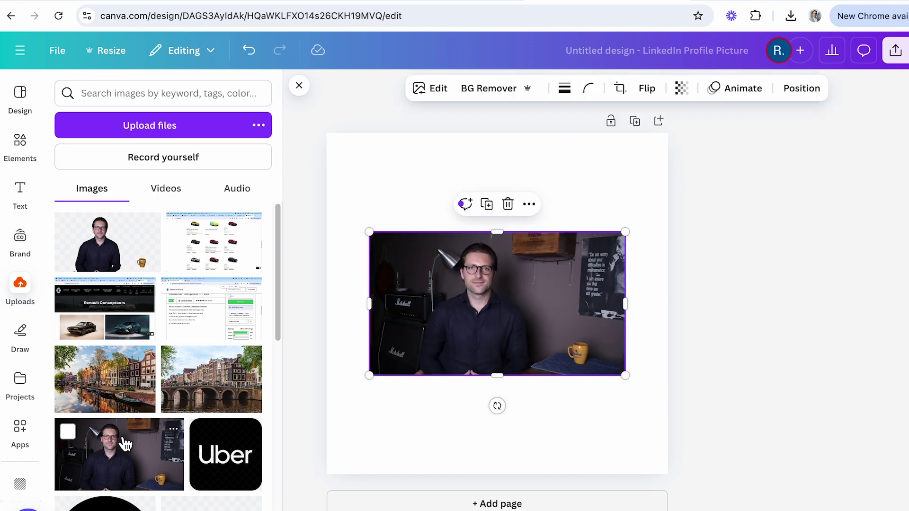
{"action": "left_click", "coordinate": [497, 98]}
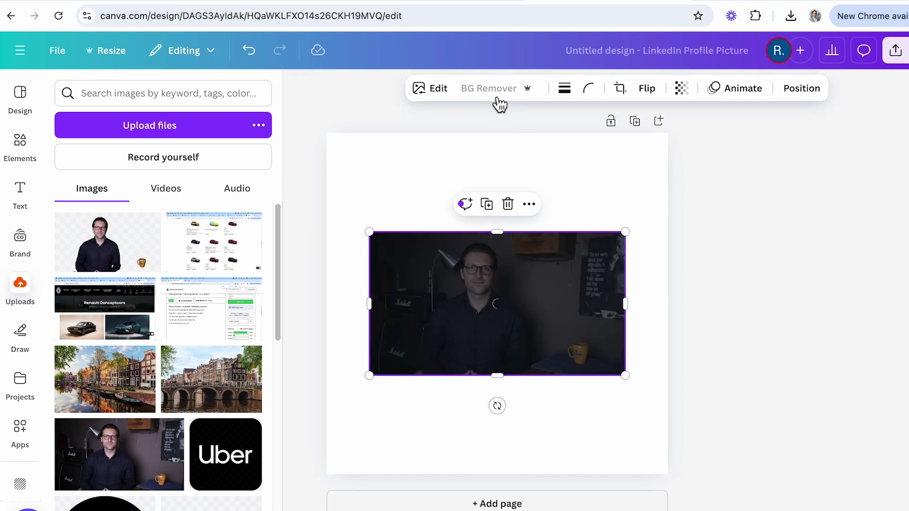
- Set the page background to the cream custom colour #F7F5EE
{"action": "left_click", "coordinate": [495, 150]}
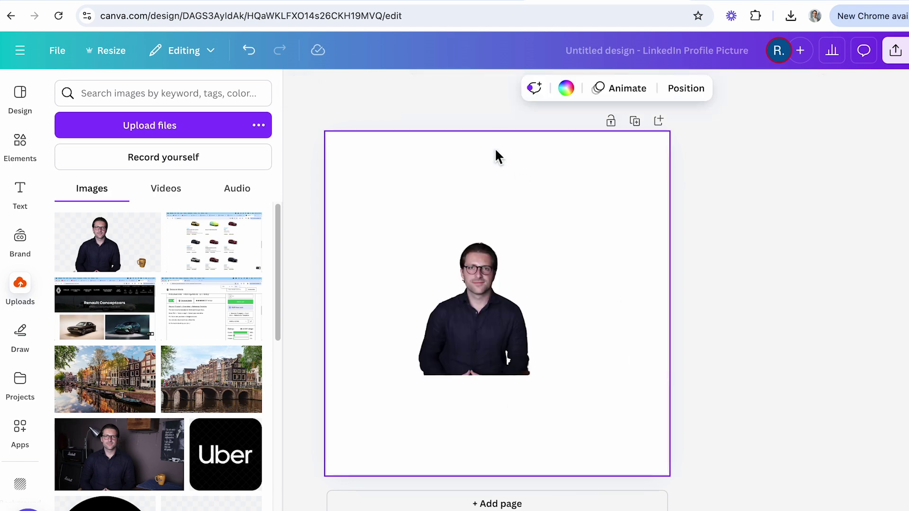
{"action": "left_click", "coordinate": [566, 89]}
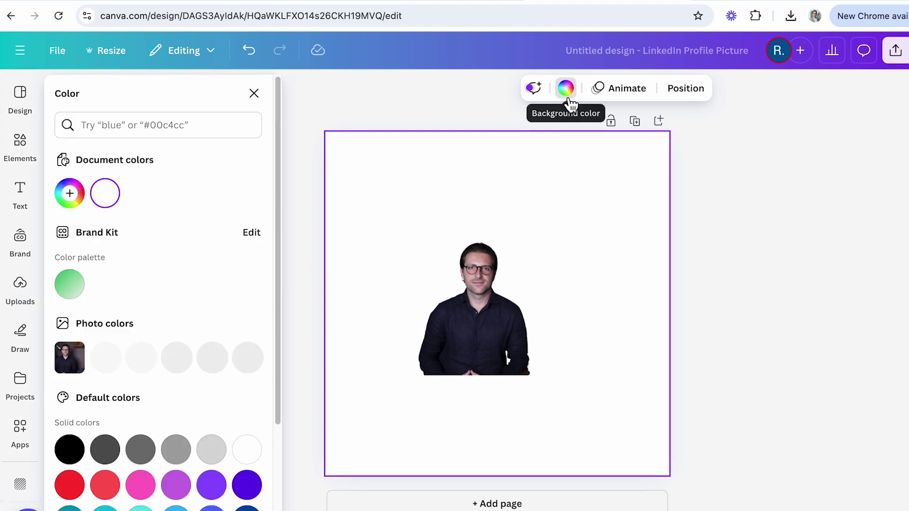
{"action": "left_click", "coordinate": [69, 193]}
{"action": "type", "text": "#F7F5EE"}
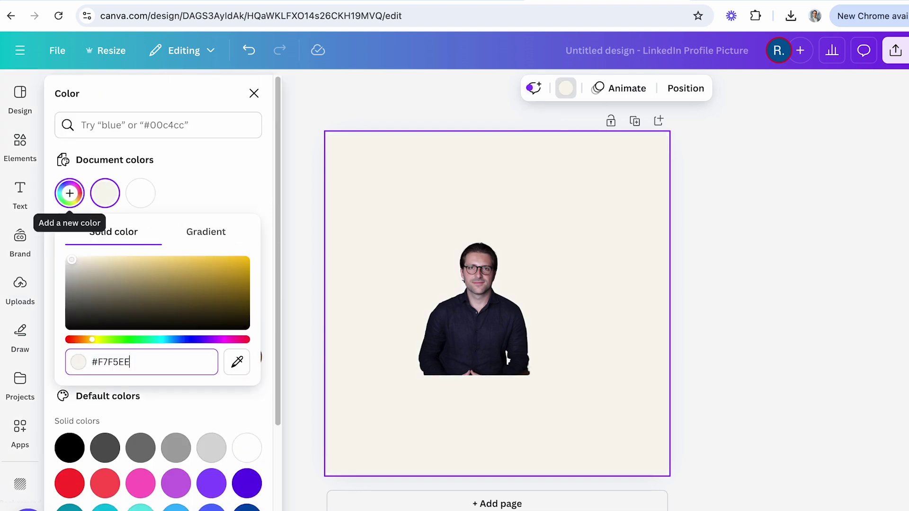
{"action": "left_click", "coordinate": [724, 289]}
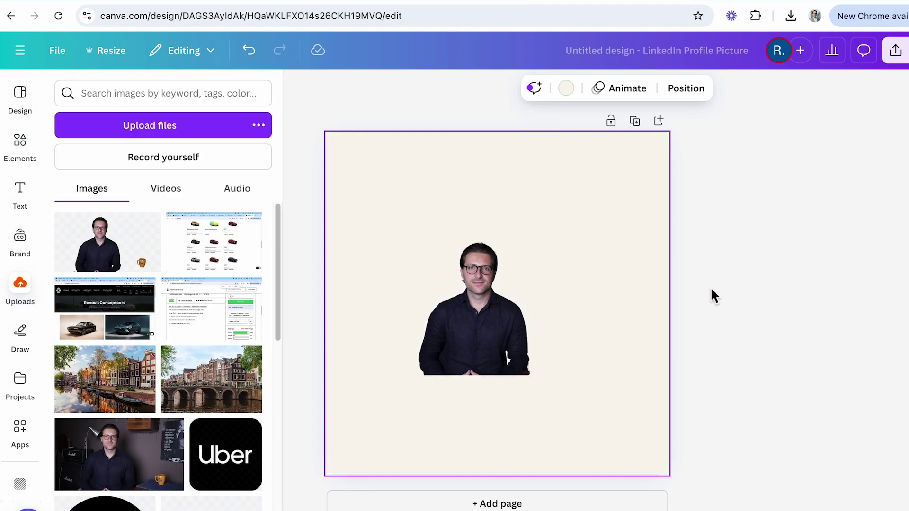
- Enlarge the cut-out portrait to fill the page with the face centred
{"action": "left_click_drag", "start_coordinate": [494, 313], "coordinate": [391, 411]}
{"action": "left_click_drag", "start_coordinate": [521, 333], "coordinate": [841, 86]}
{"action": "left_click_drag", "start_coordinate": [611, 253], "coordinate": [544, 295]}
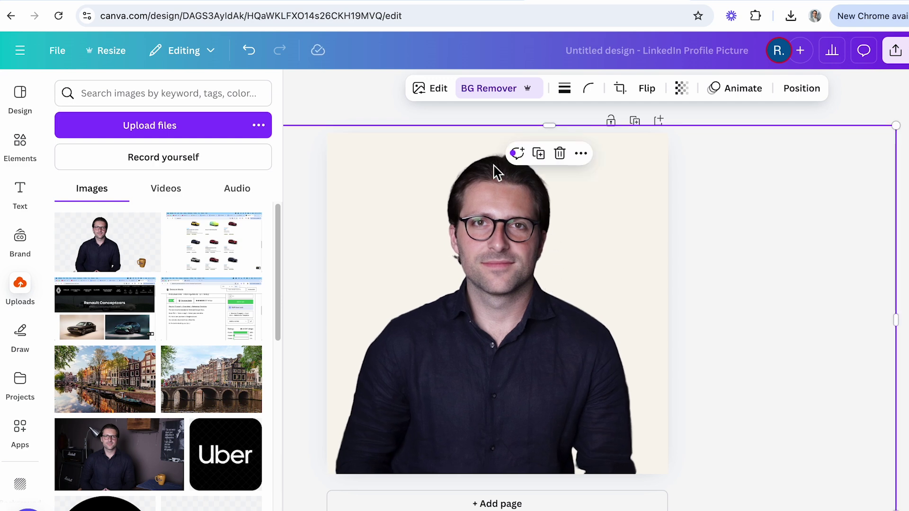
- Adjust the photo to temperature 5, brightness 20 and sharpness 10
{"action": "left_click", "coordinate": [440, 90]}
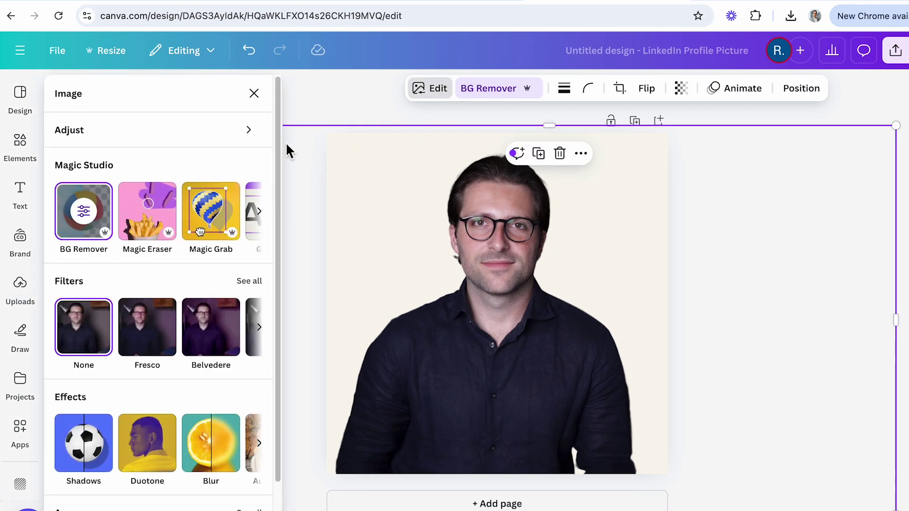
{"action": "left_click", "coordinate": [260, 133]}
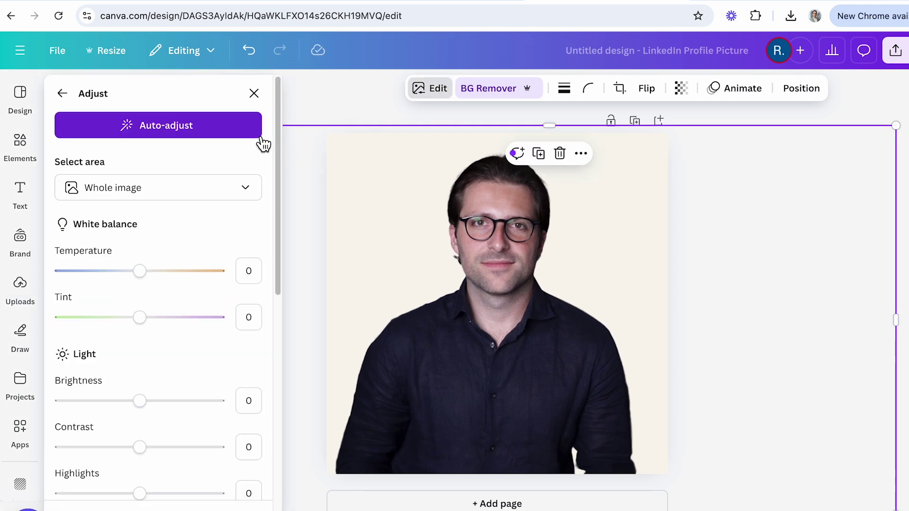
{"action": "left_click", "coordinate": [248, 272]}
{"action": "type", "text": "5"}
{"action": "key", "text": "Return"}
{"action": "left_click", "coordinate": [251, 401]}
{"action": "type", "text": "20"}
{"action": "key", "text": "Return"}
{"action": "scroll", "coordinate": [250, 402], "scroll_direction": "down", "scroll_amount": 10}
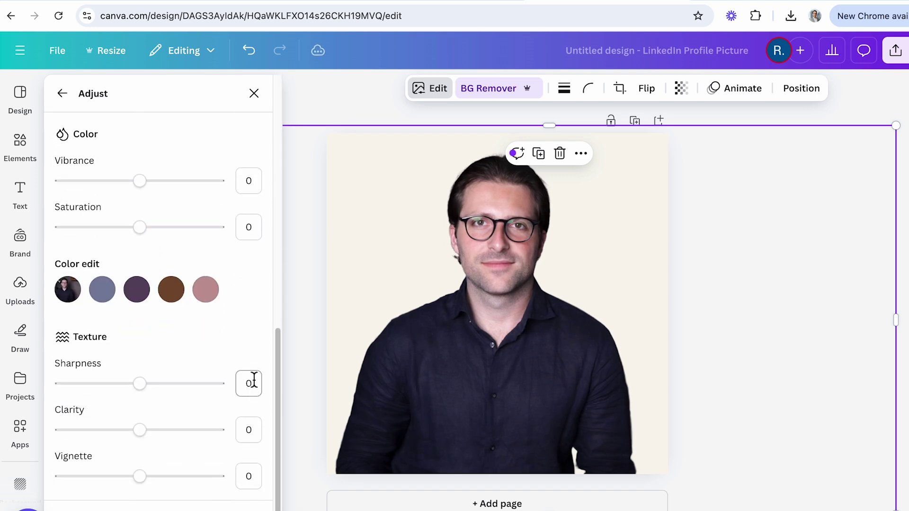
{"action": "type", "text": "10"}
{"action": "key", "text": "Return"}
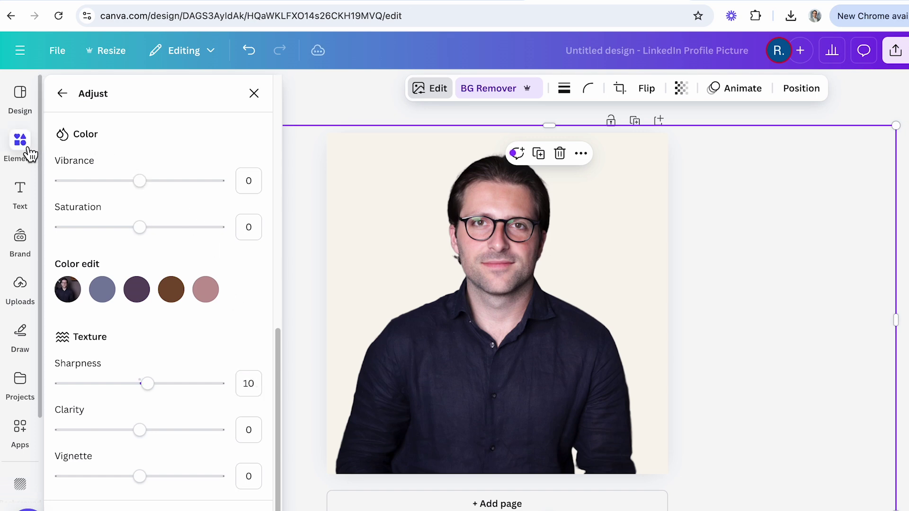
- Add a soft shadow graphic, rotated upright beside the person's head
{"action": "left_click", "coordinate": [28, 152]}
{"action": "left_click", "coordinate": [121, 98]}
{"action": "type", "text": "shadow"}
{"action": "key", "text": "Return"}
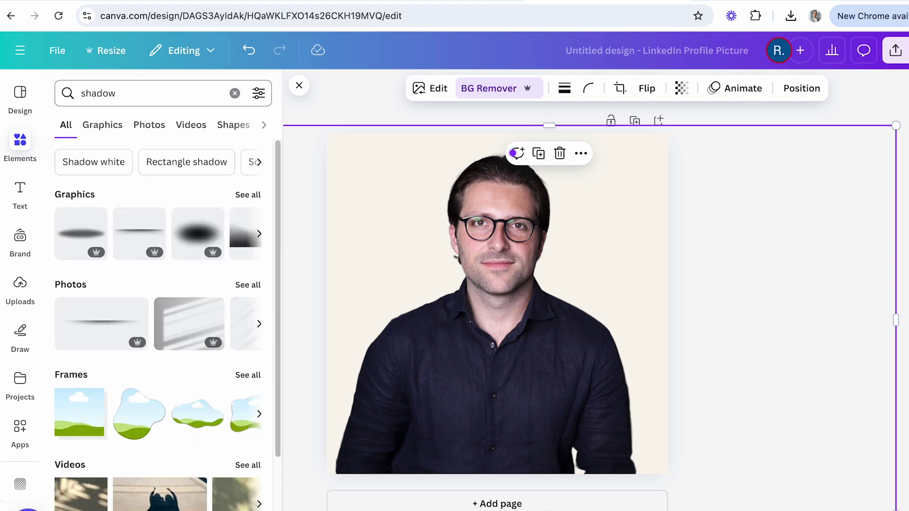
{"action": "left_click", "coordinate": [248, 195]}
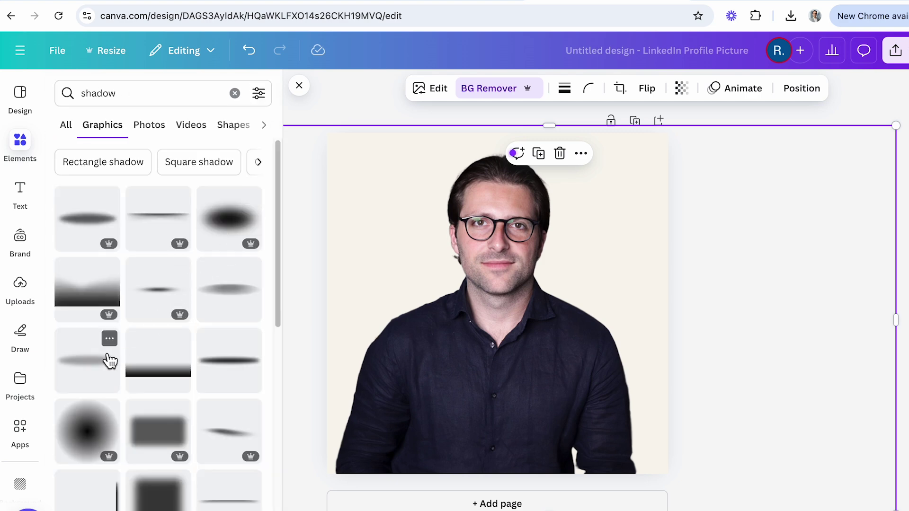
{"action": "left_click", "coordinate": [110, 361]}
{"action": "left_click_drag", "start_coordinate": [498, 368], "coordinate": [564, 304]}
{"action": "left_click_drag", "start_coordinate": [507, 322], "coordinate": [564, 330]}
- Move the shadow layer behind the photo, then undo the change
{"action": "left_click", "coordinate": [785, 91]}
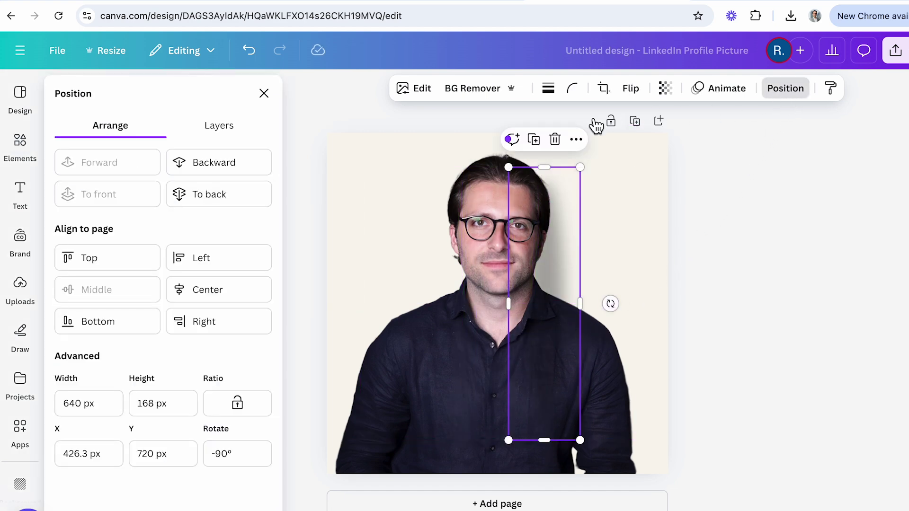
{"action": "left_click", "coordinate": [222, 130]}
{"action": "left_click_drag", "start_coordinate": [189, 209], "coordinate": [189, 254]}
{"action": "left_click", "coordinate": [290, 268]}
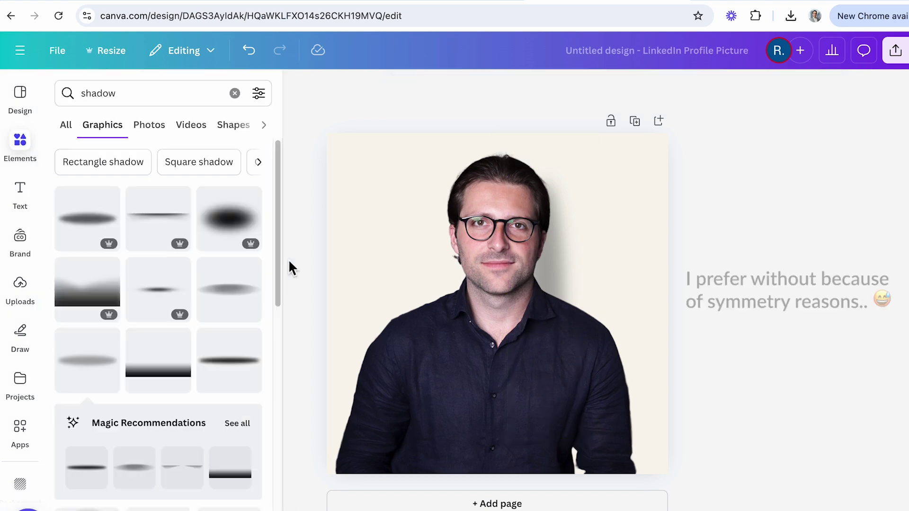
{"action": "key", "text": "ctrl+z"}
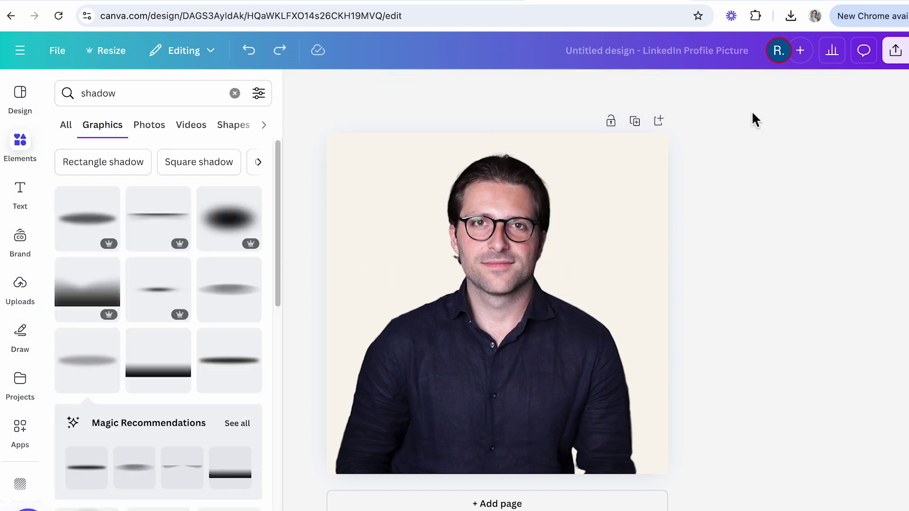
- Rename the design to 'LinkedIn profile picture'
{"action": "left_click", "coordinate": [725, 52]}
{"action": "type", "text": "LinkedIn profile pic"}
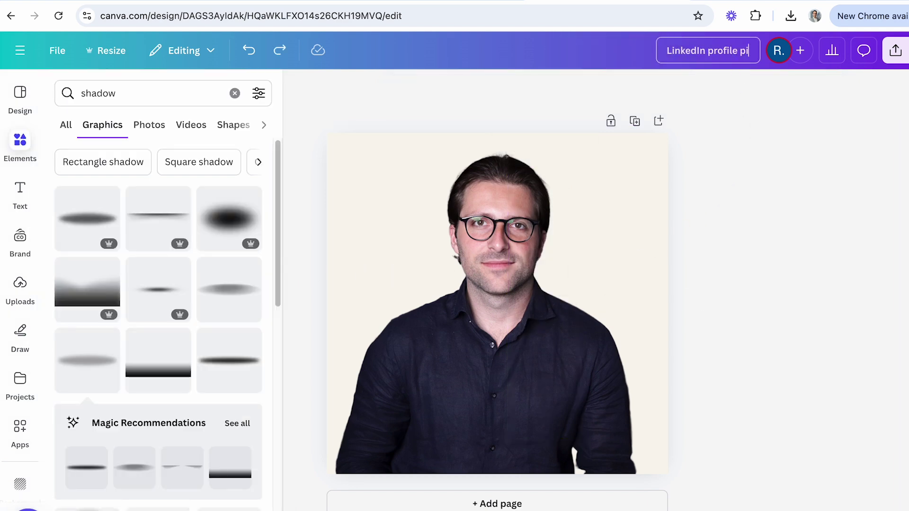
{"action": "type", "text": "ture"}
{"action": "key", "text": "Return"}
- Download the design as a JPG file
{"action": "left_click", "coordinate": [902, 54]}
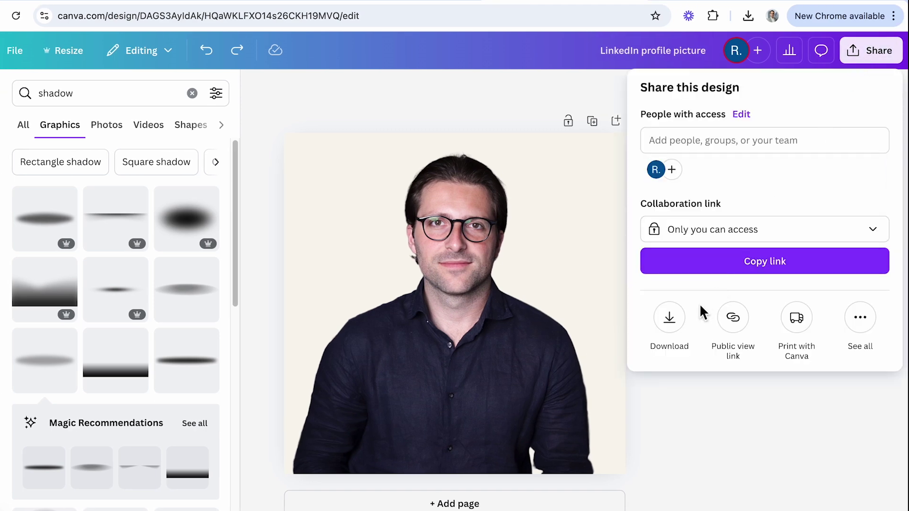
{"action": "left_click", "coordinate": [681, 317]}
{"action": "left_click", "coordinate": [759, 150]}
{"action": "left_click", "coordinate": [752, 179]}
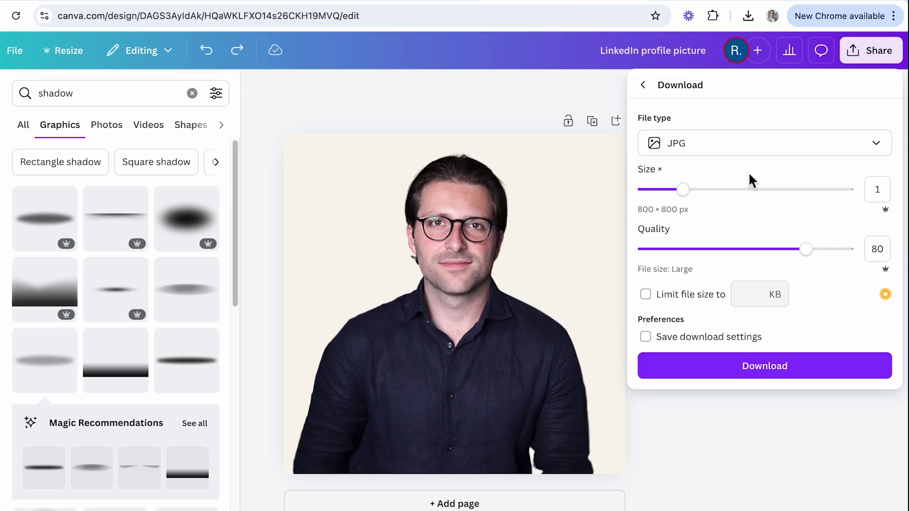
{"action": "left_click", "coordinate": [797, 367]}
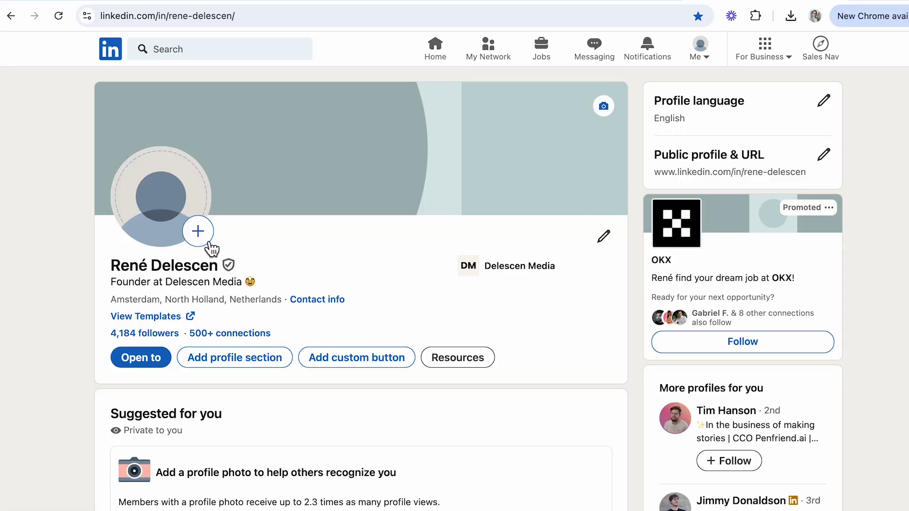
- Upload the new headshot as the profile photo, zoomed in with the face centred
{"action": "left_click", "coordinate": [208, 243]}
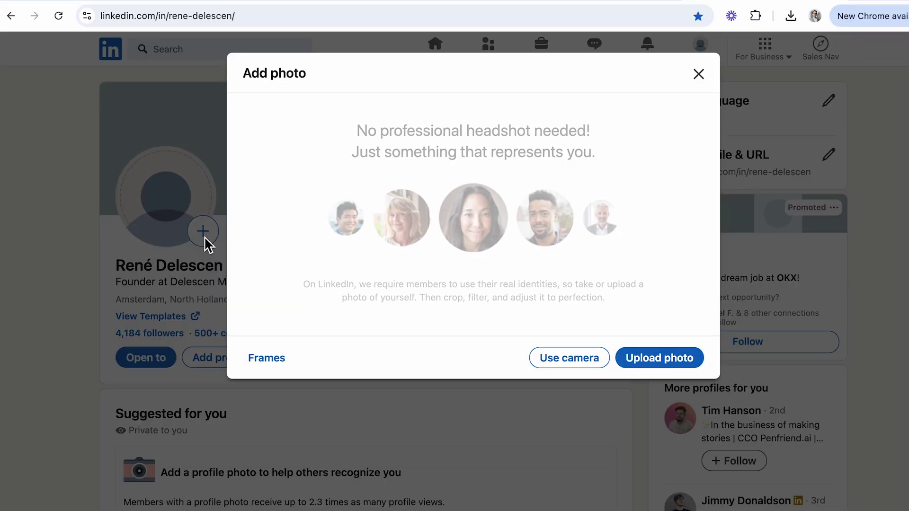
{"action": "left_click", "coordinate": [649, 358]}
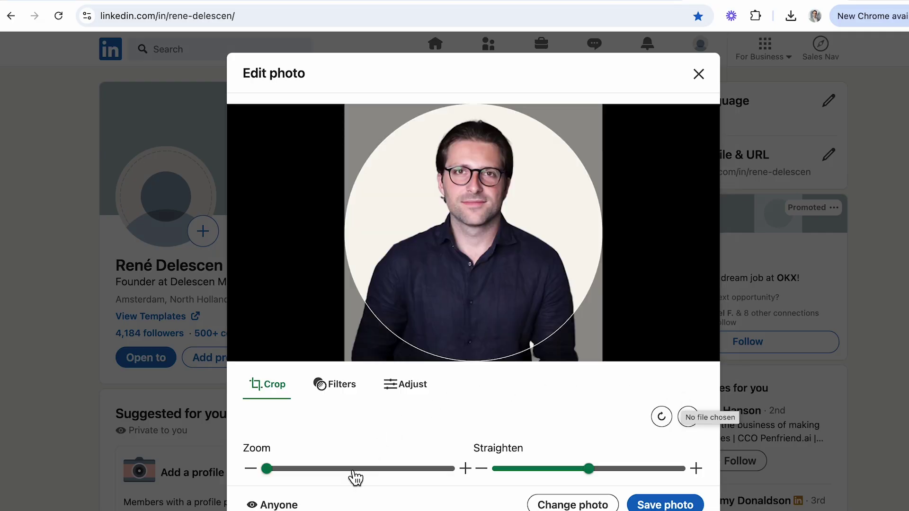
{"action": "left_click_drag", "start_coordinate": [354, 470], "coordinate": [313, 470]}
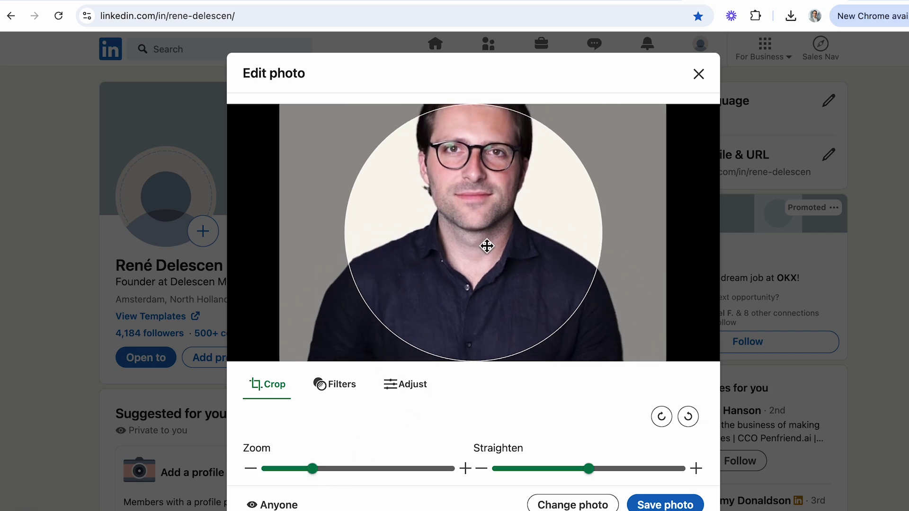
{"action": "left_click_drag", "start_coordinate": [486, 253], "coordinate": [489, 310]}
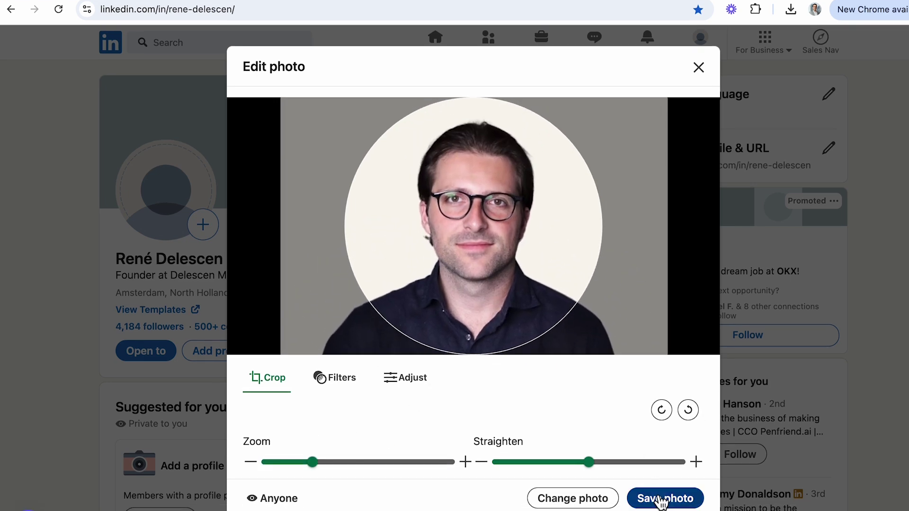
{"action": "left_click", "coordinate": [662, 500]}
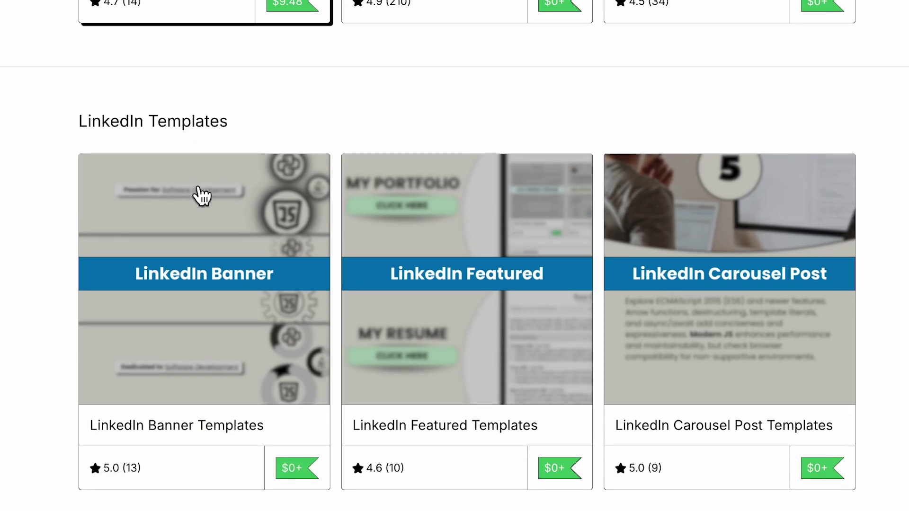
- Claim the LinkedIn Banner Templates on Gumroad for free with a price of 0
{"action": "left_click", "coordinate": [201, 195]}
{"action": "scroll", "coordinate": [201, 195], "scroll_direction": "up", "scroll_amount": 9}
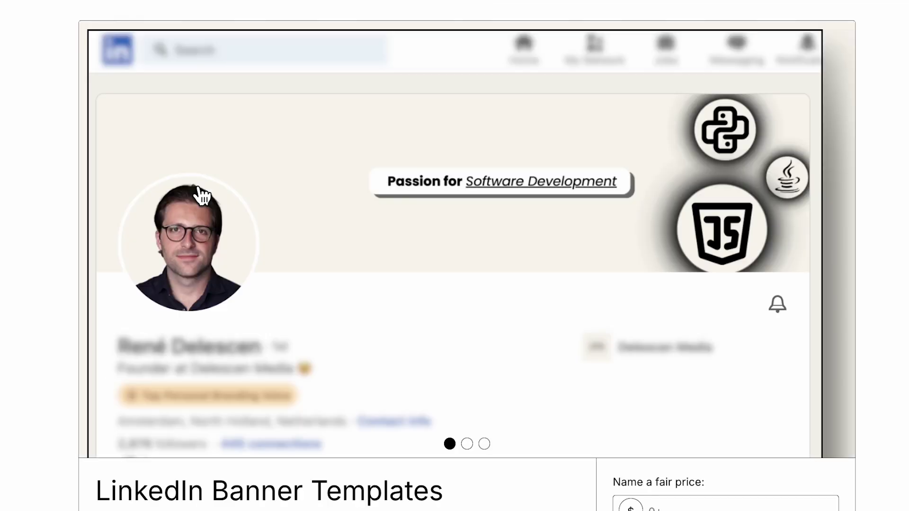
{"action": "scroll", "coordinate": [202, 195], "scroll_direction": "down", "scroll_amount": 6}
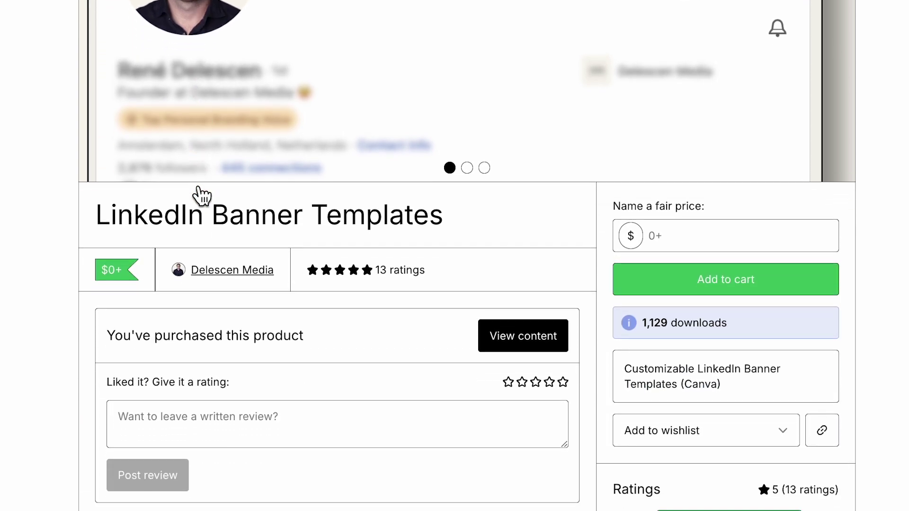
{"action": "left_click", "coordinate": [658, 237]}
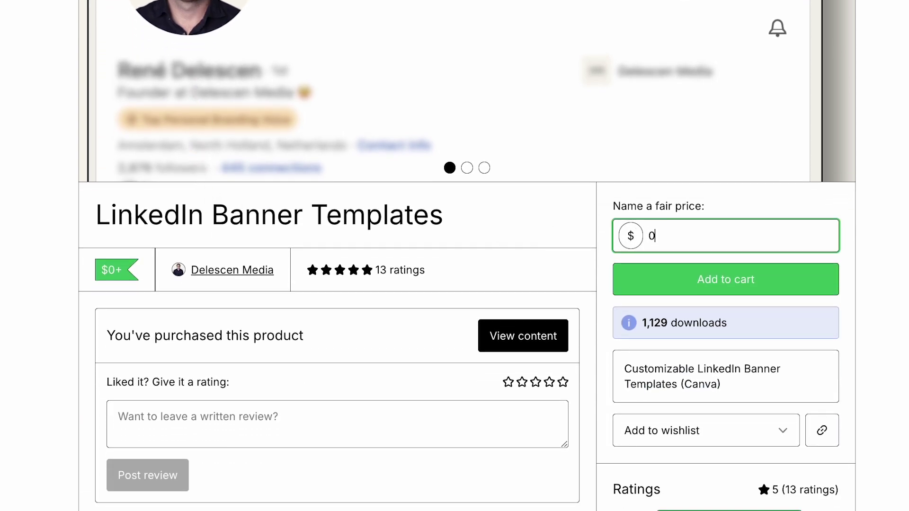
{"action": "left_click", "coordinate": [686, 286]}
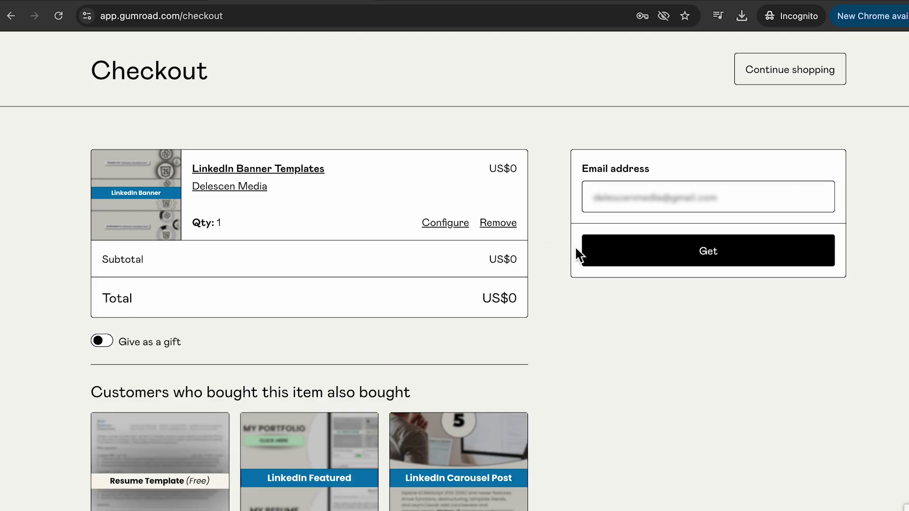
{"action": "left_click", "coordinate": [640, 254]}
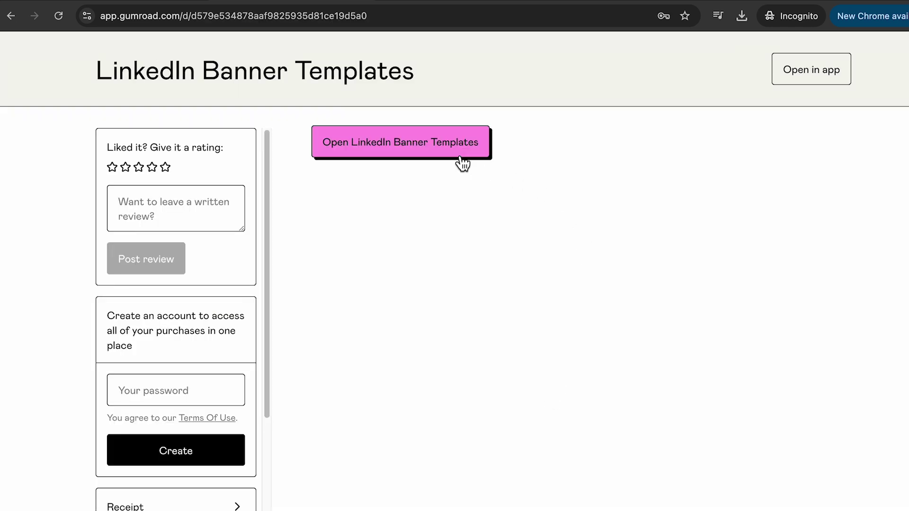
- Copy the banner templates into a new Canva design and delete page 1's watermark
{"action": "left_click", "coordinate": [459, 158]}
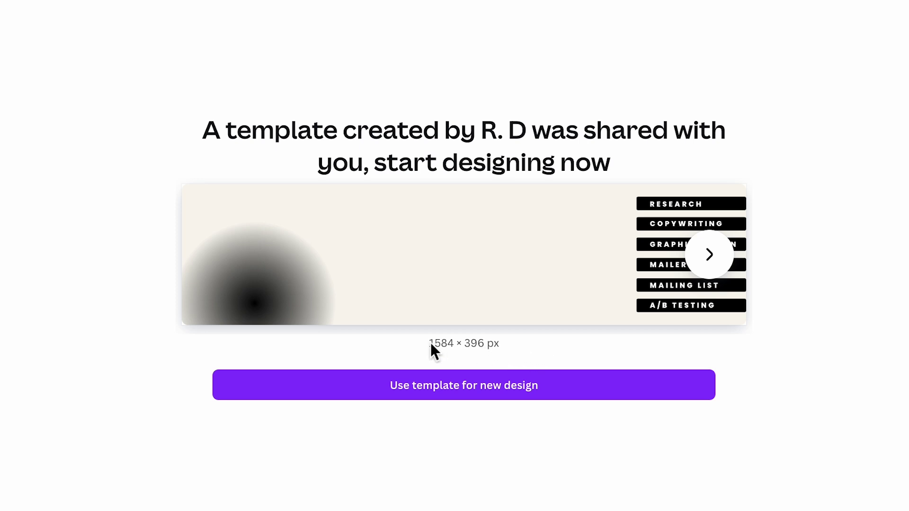
{"action": "left_click", "coordinate": [440, 391]}
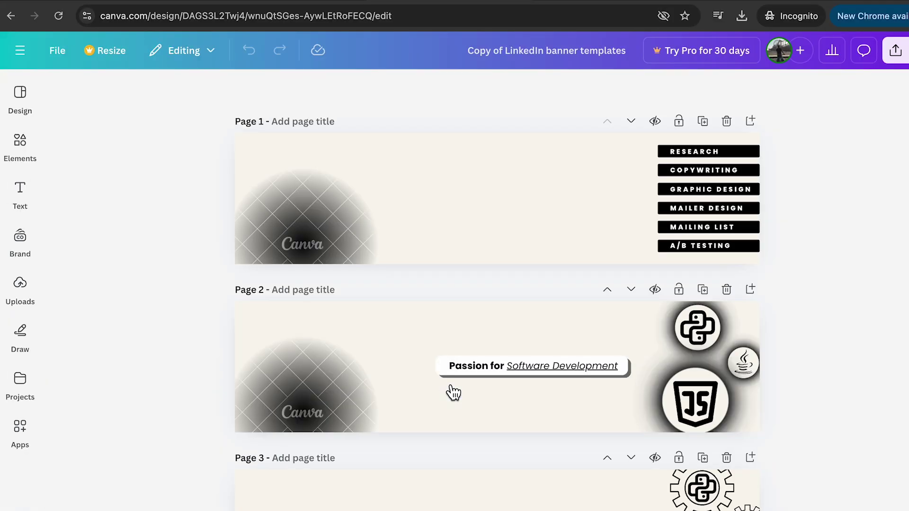
{"action": "scroll", "coordinate": [453, 393], "scroll_direction": "down", "scroll_amount": 5}
{"action": "scroll", "coordinate": [453, 393], "scroll_direction": "up", "scroll_amount": 6}
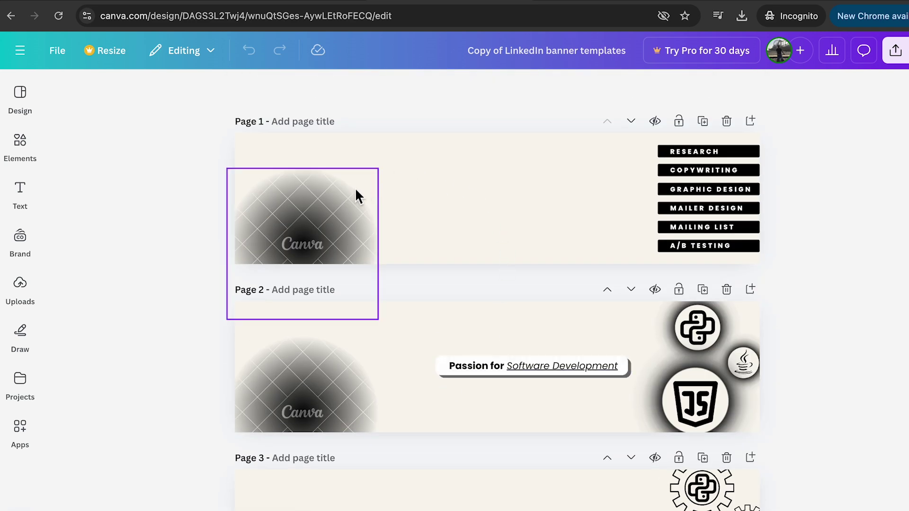
{"action": "left_click", "coordinate": [337, 199]}
{"action": "key", "text": "Delete"}
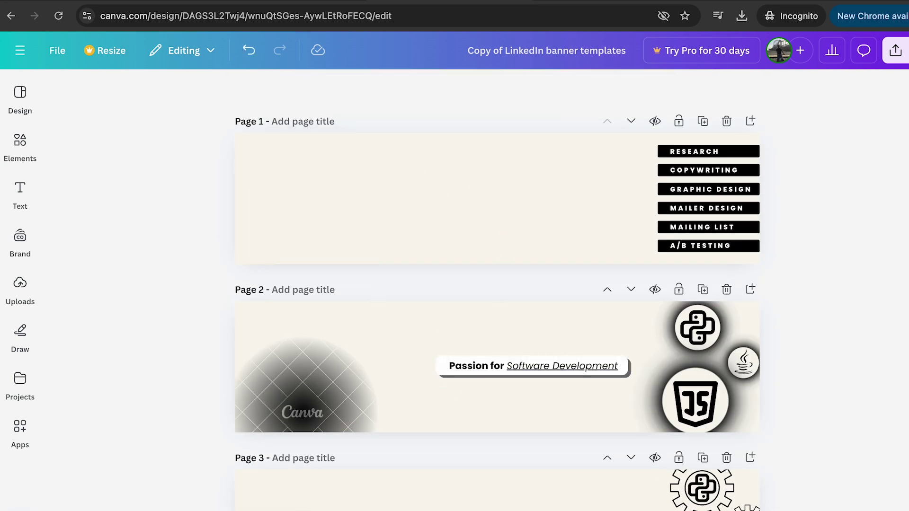
- Add the yellow-and-blue Graphic Designer banner template as a new page
{"action": "left_click", "coordinate": [30, 105]}
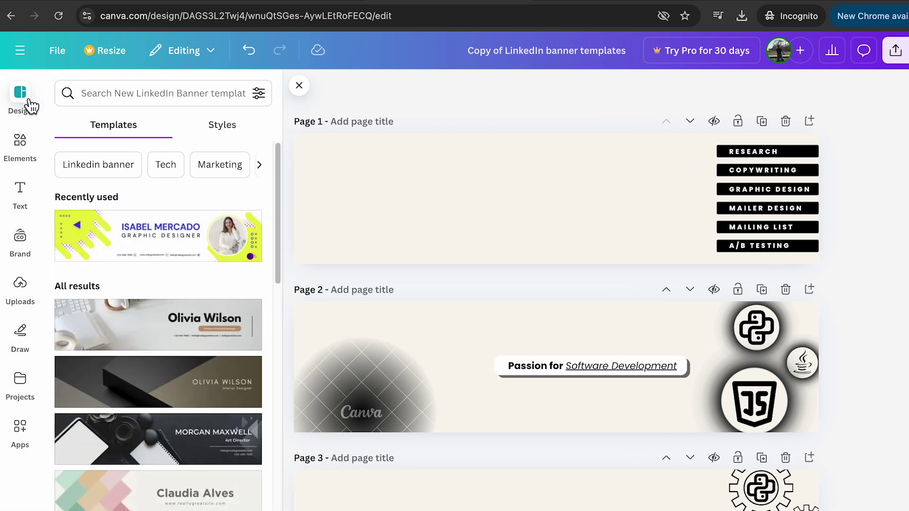
{"action": "left_click", "coordinate": [179, 247]}
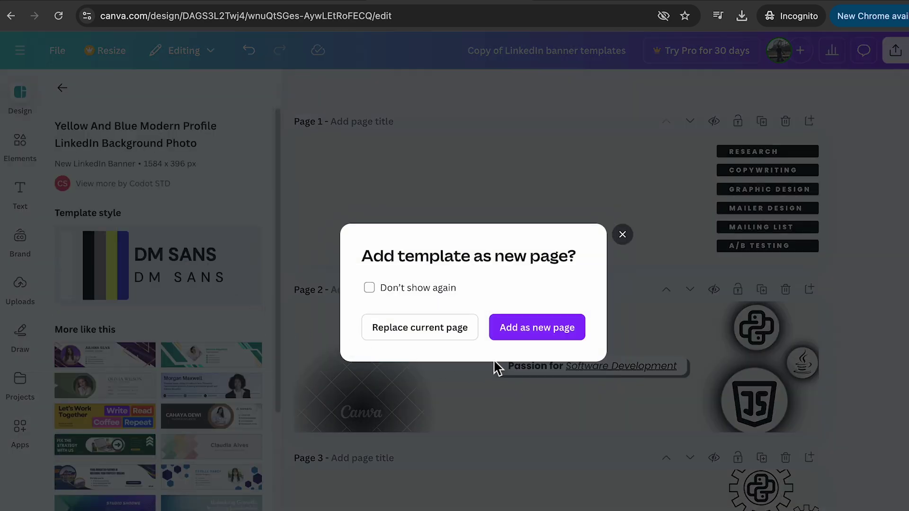
{"action": "left_click", "coordinate": [516, 334]}
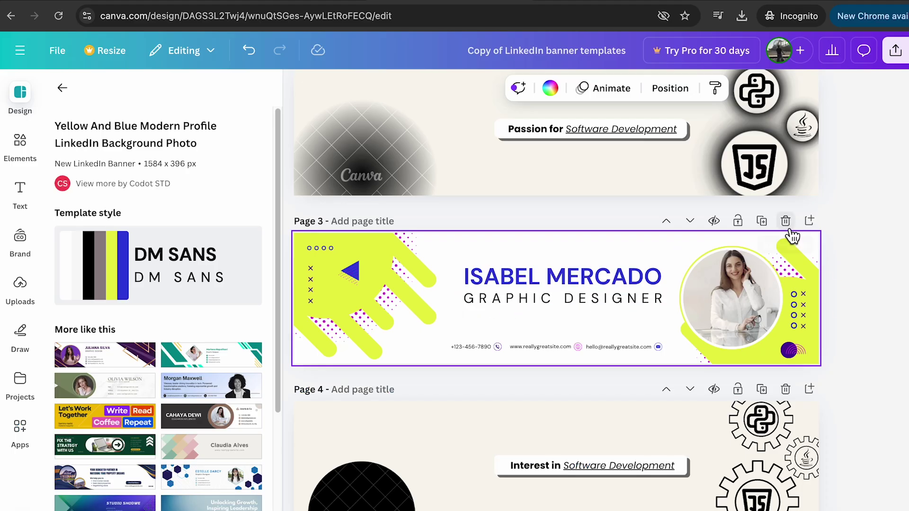
- Delete Page 3 and rename the RESEARCH and COPYWRITING tags to PYTHON and JAVASCRIPT
{"action": "left_click", "coordinate": [786, 223]}
{"action": "scroll", "coordinate": [788, 231], "scroll_direction": "up", "scroll_amount": 5}
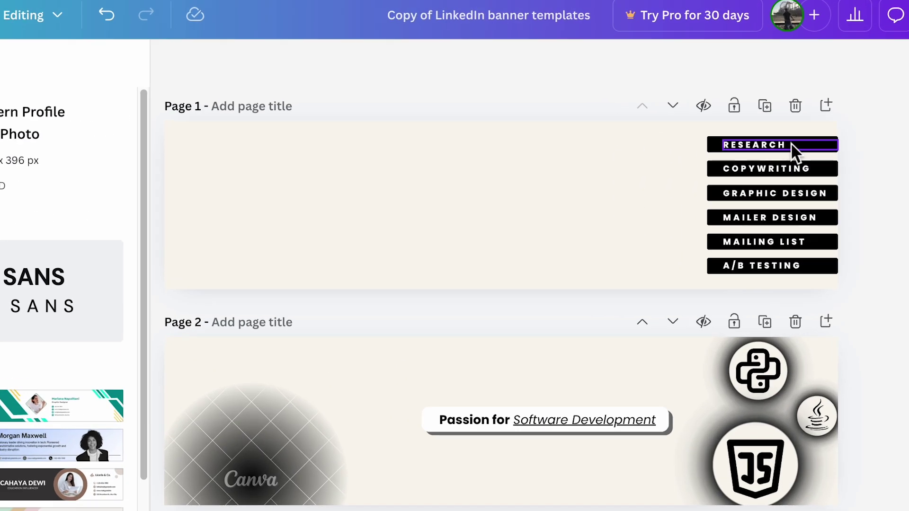
{"action": "double_click", "coordinate": [792, 151]}
{"action": "type", "text": "PYTHON"}
{"action": "double_click", "coordinate": [715, 161]}
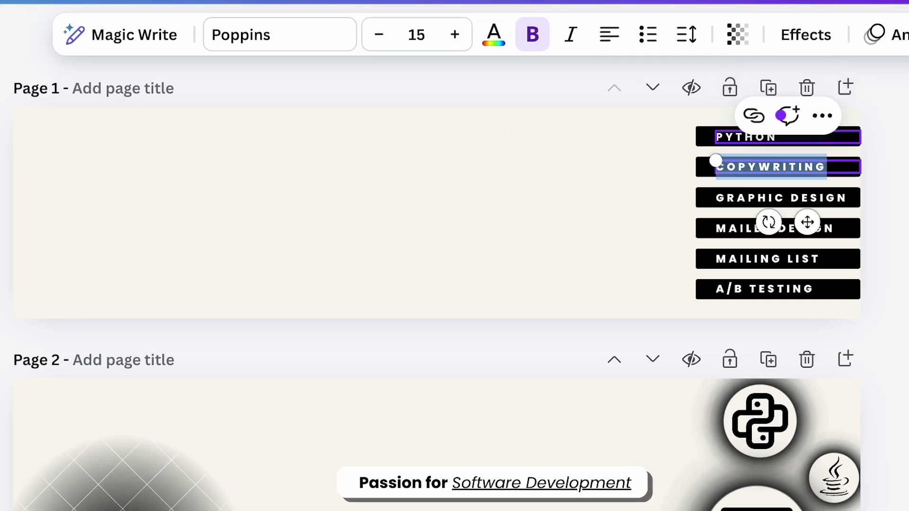
{"action": "type", "text": "JAVASCRIPT"}
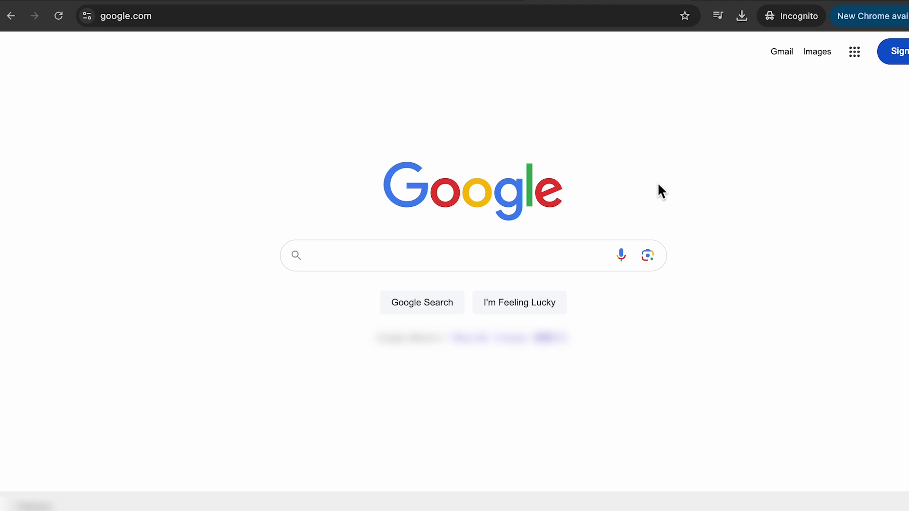
- Search Google for 'amsterdam' and switch to image results
{"action": "type", "text": "amsterdam"}
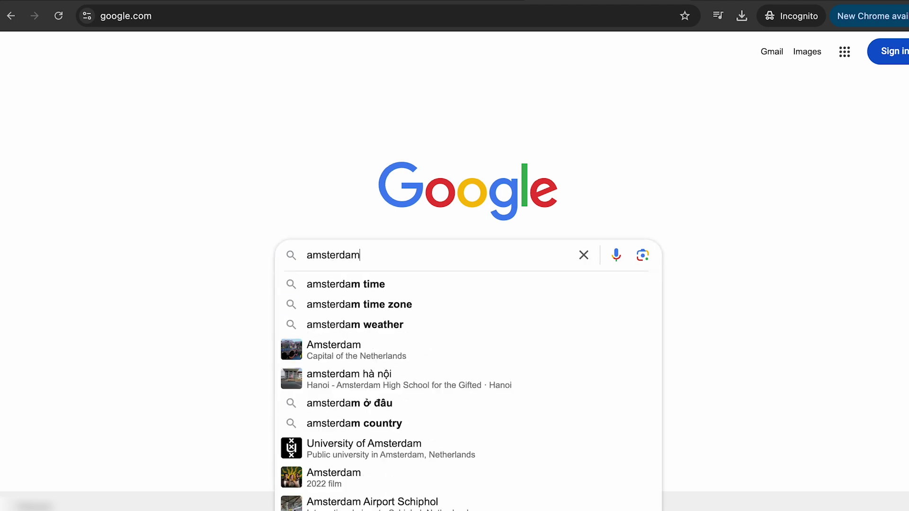
{"action": "key", "text": "Return"}
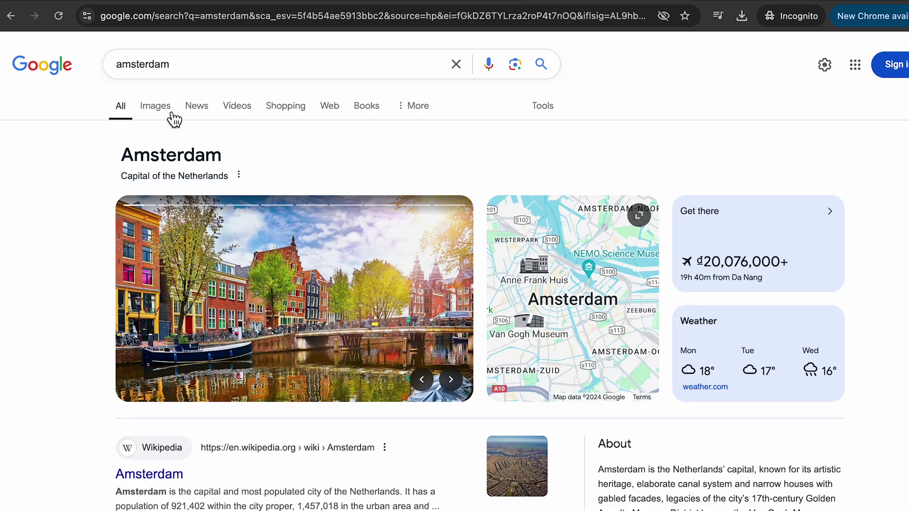
{"action": "left_click", "coordinate": [167, 108]}
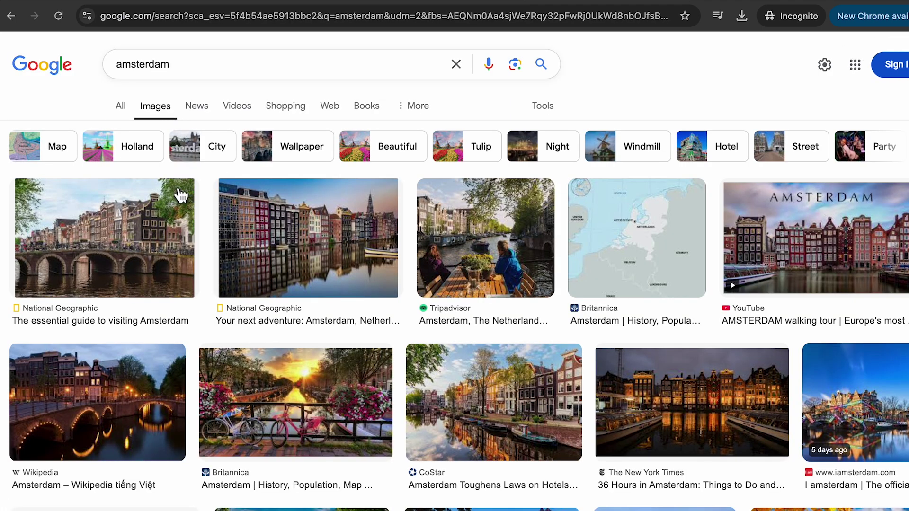
- Open the first Amsterdam canal-bridge photo full size in a new tab
{"action": "left_click", "coordinate": [152, 226]}
{"action": "right_click", "coordinate": [667, 341]}
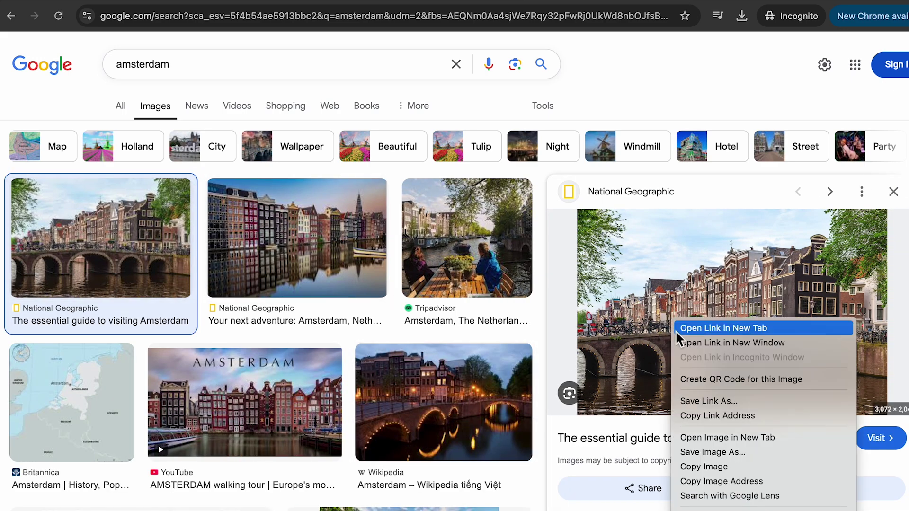
{"action": "left_click", "coordinate": [714, 438]}
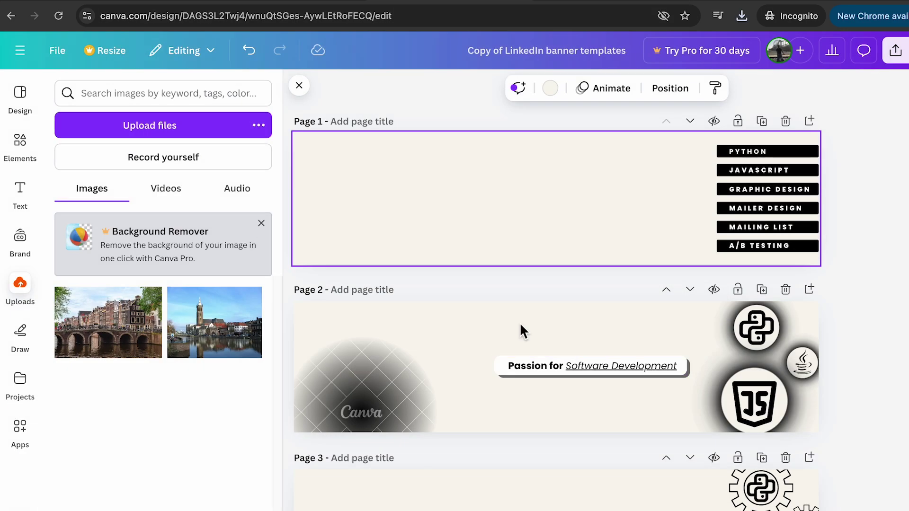
- Add the Amsterdam bridge photo to Page 1, sized to cover the whole banner
{"action": "left_click", "coordinate": [117, 326]}
{"action": "left_click_drag", "start_coordinate": [542, 223], "coordinate": [362, 171]}
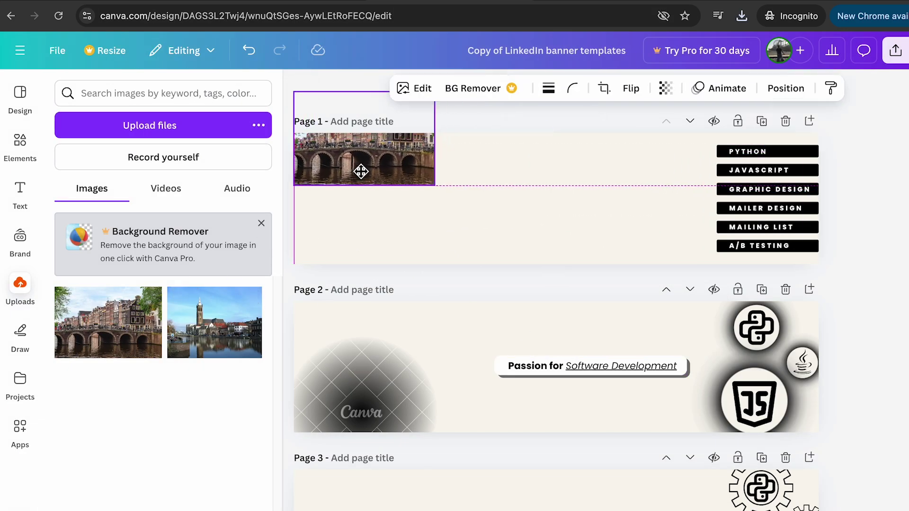
{"action": "left_click_drag", "start_coordinate": [433, 188], "coordinate": [818, 442]}
{"action": "left_click_drag", "start_coordinate": [637, 255], "coordinate": [641, 175]}
- Move the photo behind the skill tags in Layers and set its transparency to 20
{"action": "left_click", "coordinate": [786, 88]}
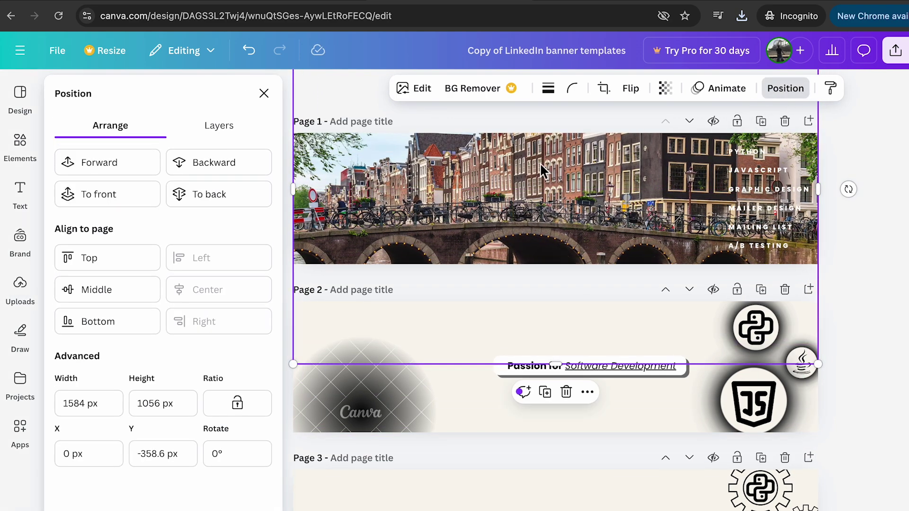
{"action": "left_click", "coordinate": [256, 126]}
{"action": "scroll", "coordinate": [238, 325], "scroll_direction": "down", "scroll_amount": 2}
{"action": "scroll", "coordinate": [239, 325], "scroll_direction": "down", "scroll_amount": 3}
{"action": "left_click_drag", "start_coordinate": [233, 237], "coordinate": [236, 495]}
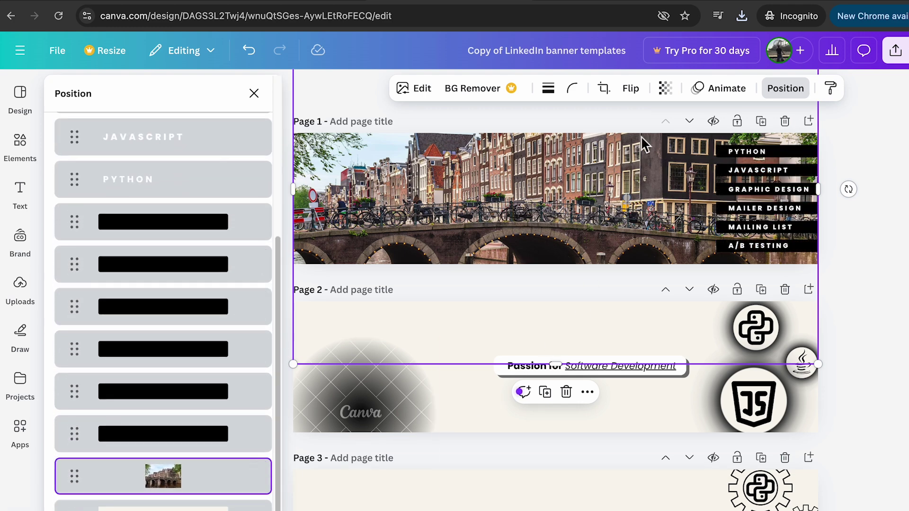
{"action": "left_click", "coordinate": [666, 89]}
{"action": "double_click", "coordinate": [726, 142]}
{"action": "type", "text": "20"}
{"action": "left_click", "coordinate": [865, 208]}
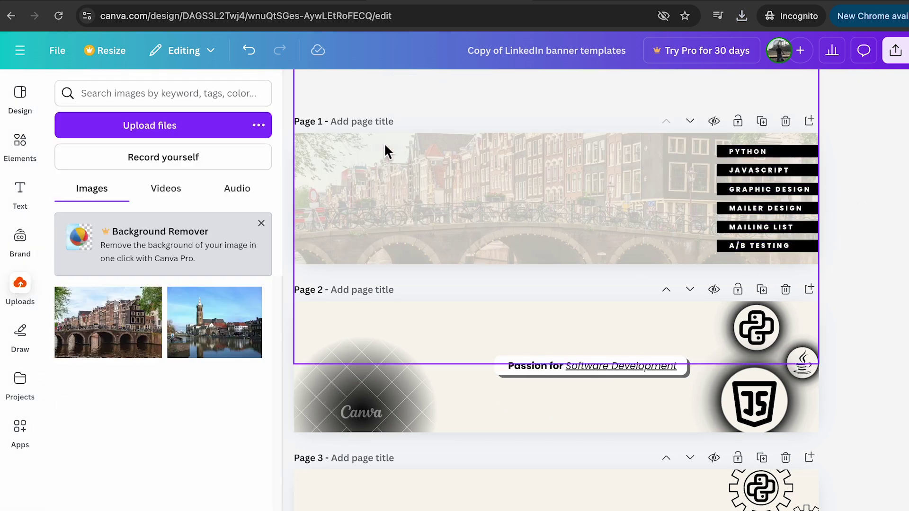
- Title Page 1 'LinkedIn profile banner' and download only Page 1 as a JPG
{"action": "left_click", "coordinate": [384, 122]}
{"action": "type", "text": "LinkedIn profile banner"}
{"action": "left_click", "coordinate": [875, 52]}
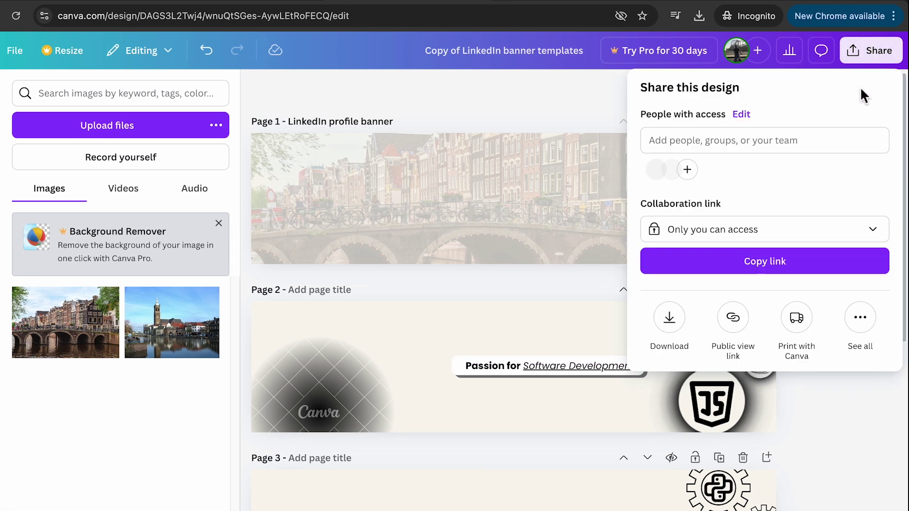
{"action": "left_click", "coordinate": [669, 325]}
{"action": "left_click", "coordinate": [743, 146]}
{"action": "left_click", "coordinate": [735, 180]}
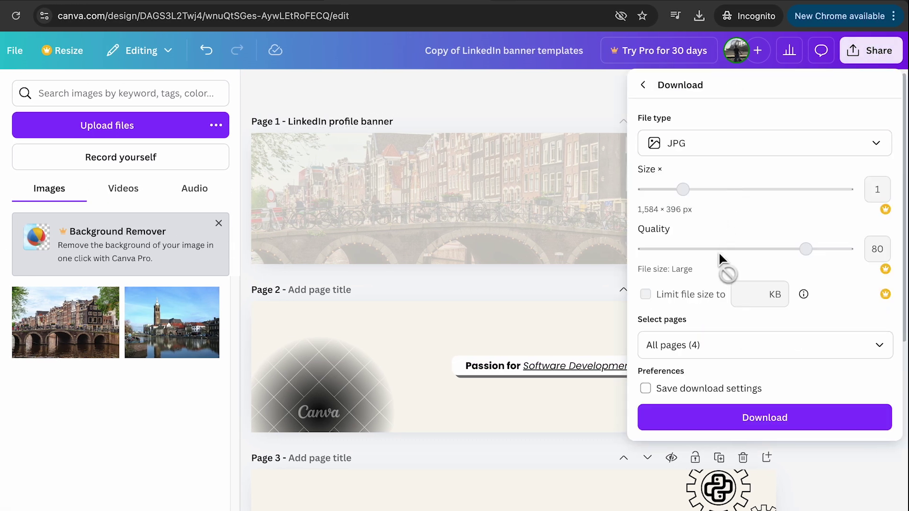
{"action": "left_click", "coordinate": [710, 345]}
{"action": "left_click", "coordinate": [861, 133]}
{"action": "left_click", "coordinate": [867, 194]}
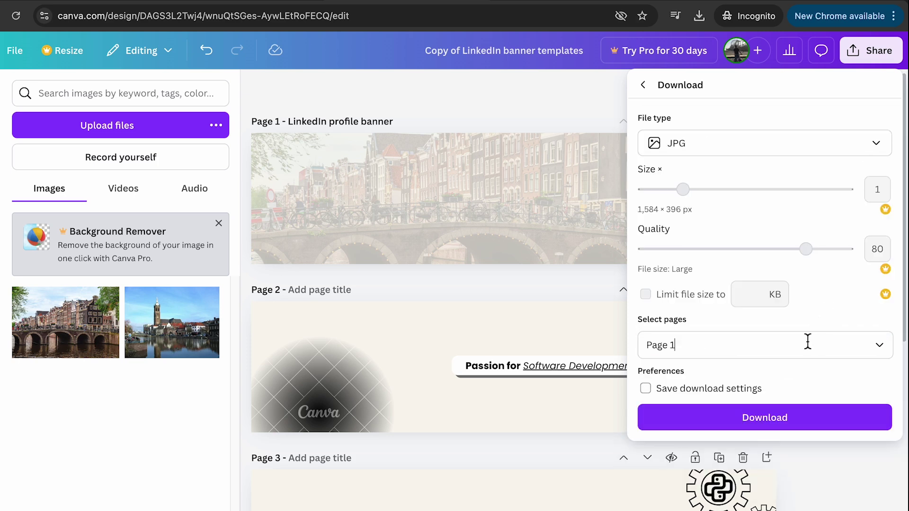
{"action": "left_click", "coordinate": [783, 419]}
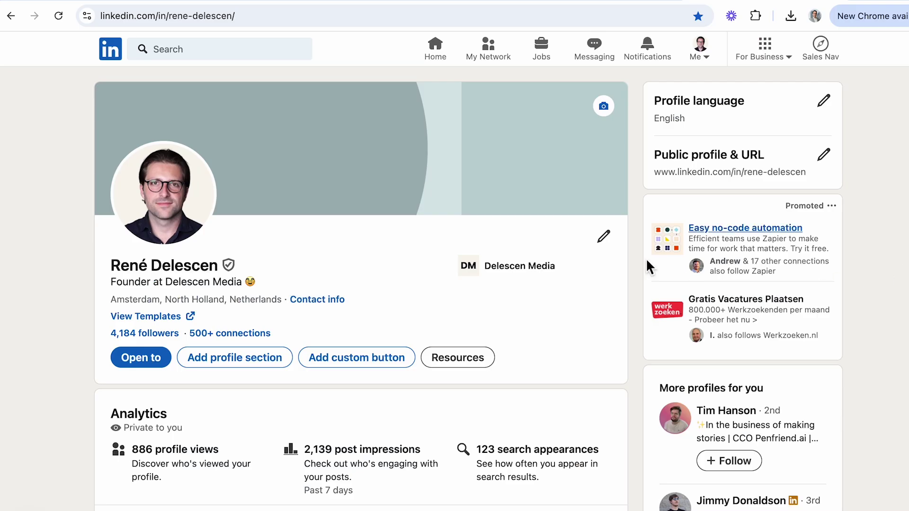
- Upload the downloaded Amsterdam skills JPG as the LinkedIn background photo and apply it
{"action": "left_click", "coordinate": [611, 107]}
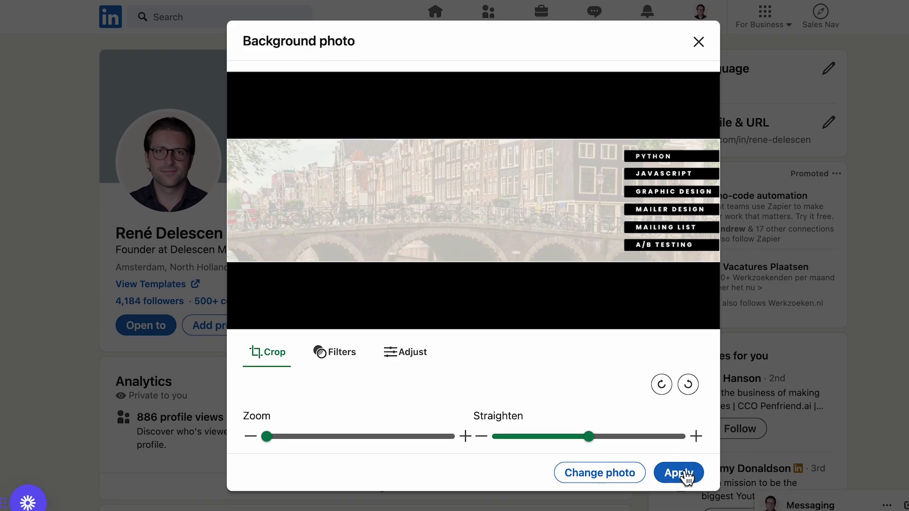
{"action": "left_click", "coordinate": [678, 501]}
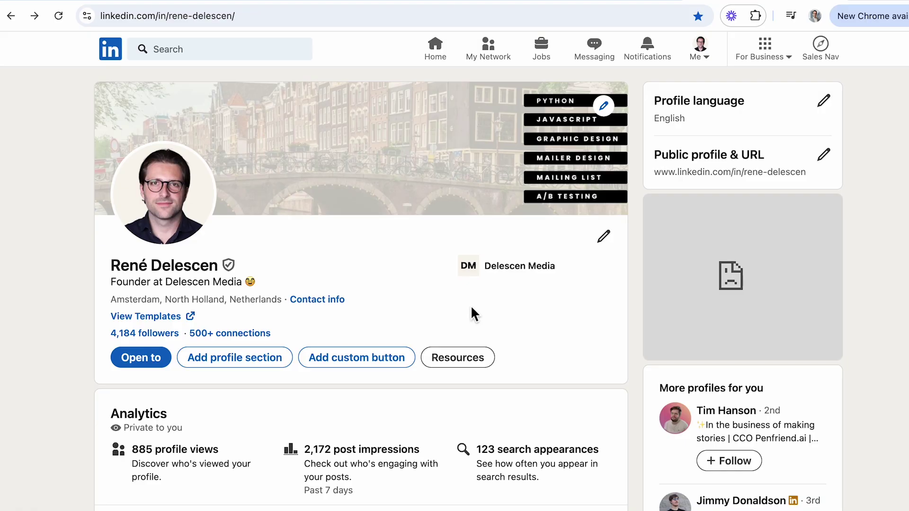
- Replace the headline with 'Aspiring Software Developer | Python & JavaScript |'
{"action": "left_click", "coordinate": [607, 238]}
{"action": "scroll", "coordinate": [607, 238], "scroll_direction": "down", "scroll_amount": 3}
{"action": "triple_click", "coordinate": [615, 264]}
{"action": "key", "text": "BackSpace"}
{"action": "type", "text": "Software Developer"}
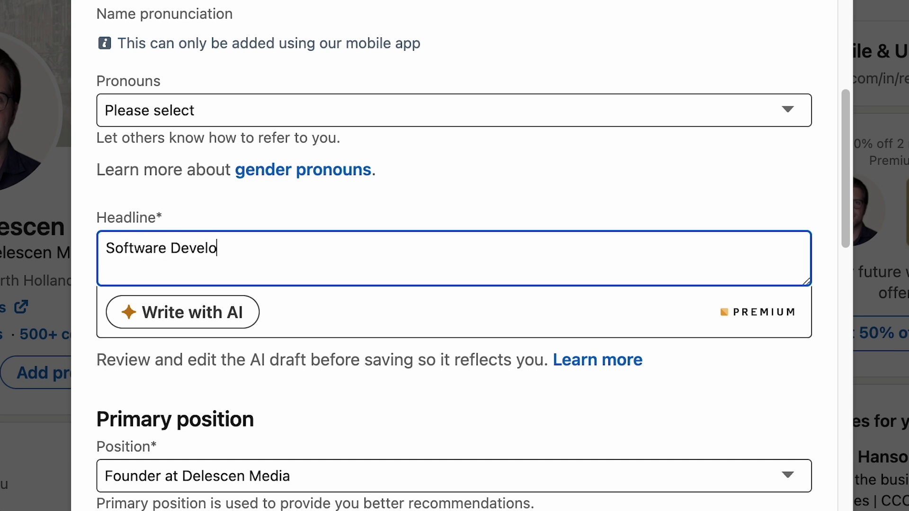
{"action": "key", "text": "super+a"}
{"action": "key", "text": "BackSpace"}
{"action": "type", "text": "Aspiring Software Developer"}
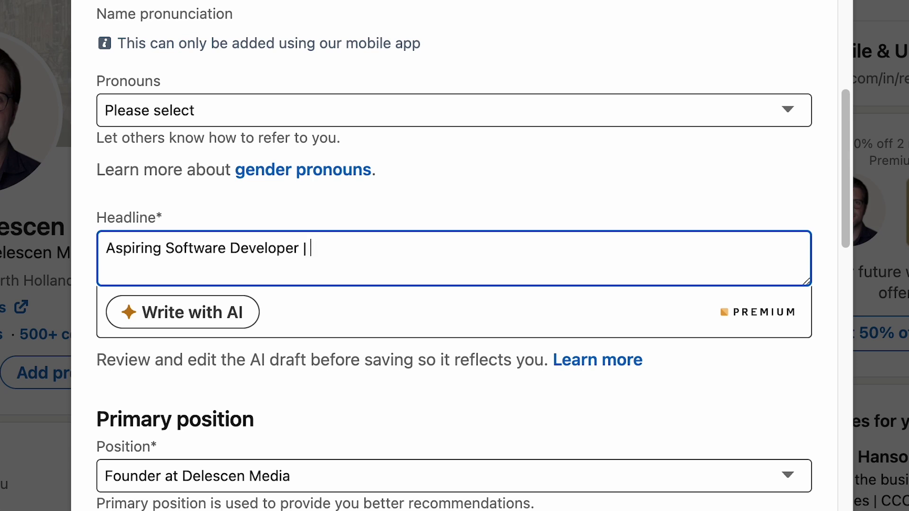
{"action": "type", "text": " | Python & JavaScript"}
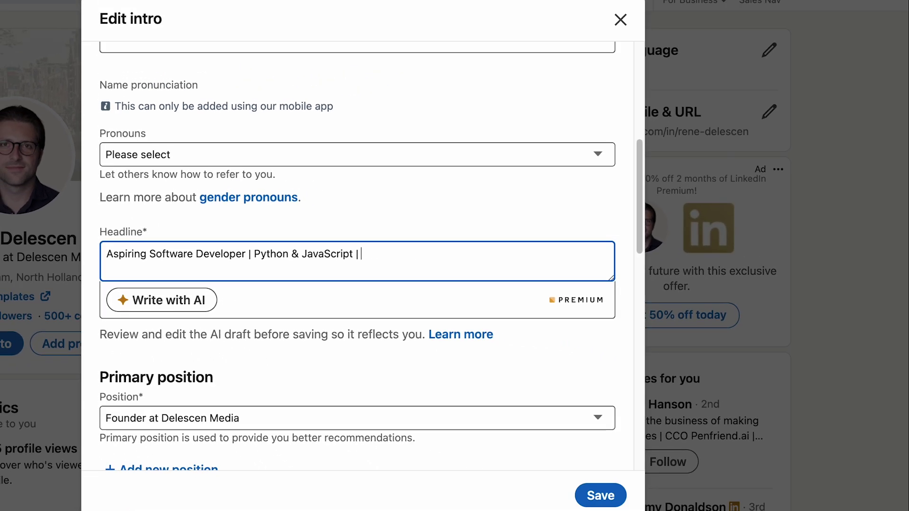
{"action": "type", "text": " |"}
- Append the 🧩 emoji and 'Passionate about solving technical problems to improve user experience', then save
{"action": "key", "text": "ctrl+super+space"}
{"action": "left_click", "coordinate": [825, 38]}
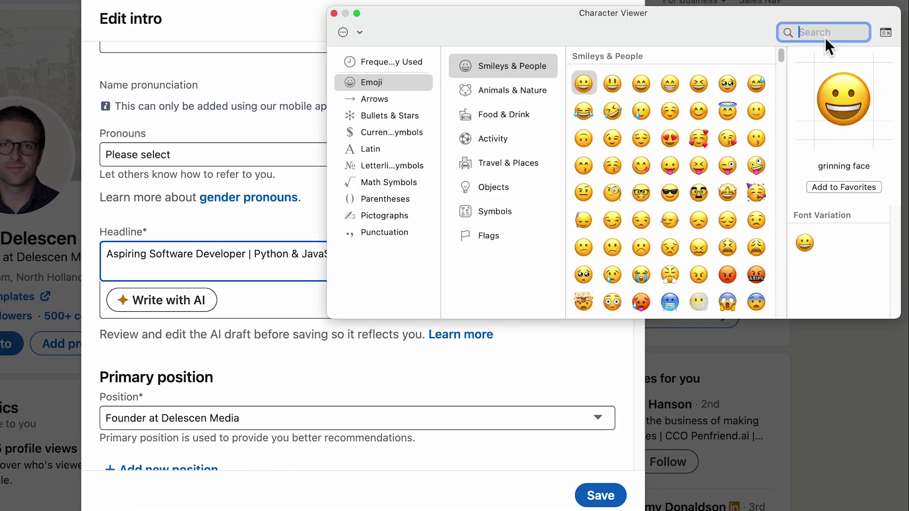
{"action": "type", "text": "puzzle"}
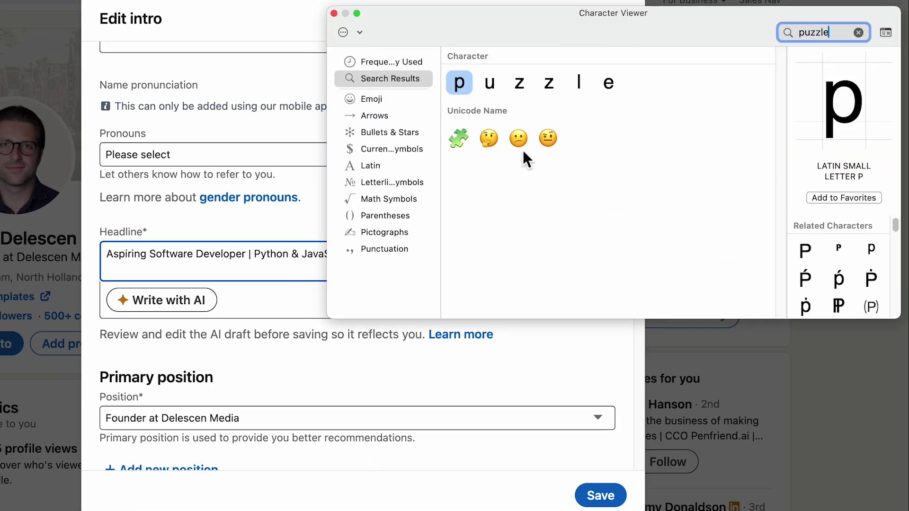
{"action": "double_click", "coordinate": [459, 137]}
{"action": "left_click", "coordinate": [334, 13]}
{"action": "type", "text": "Passionate about solving technical problems to improve user experience"}
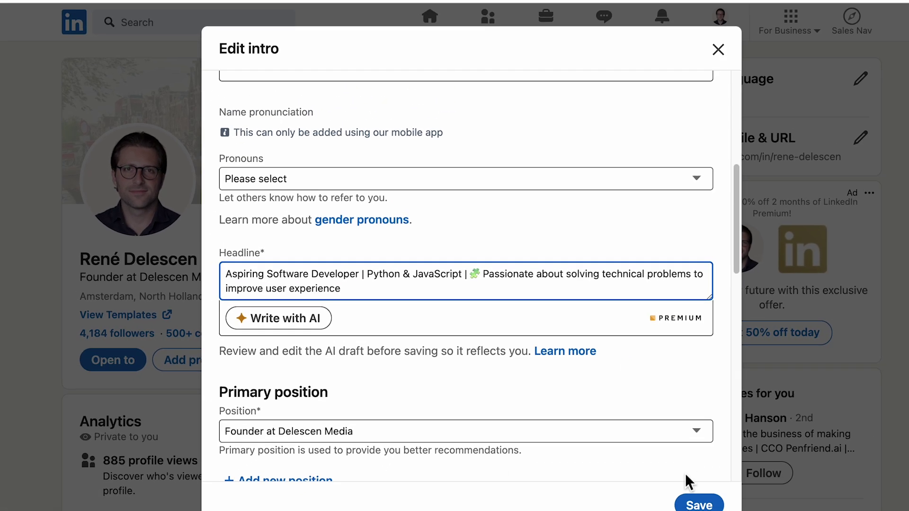
{"action": "left_click", "coordinate": [676, 492]}
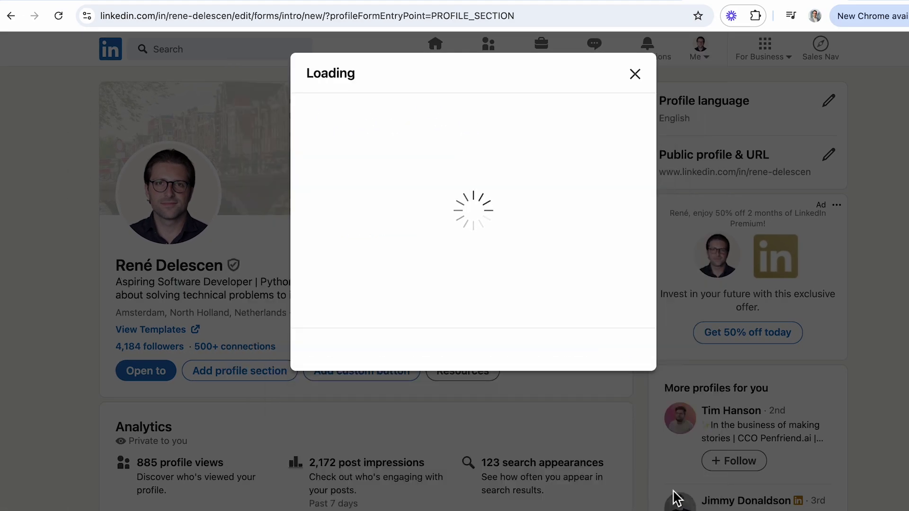
{"action": "left_click", "coordinate": [635, 74]}
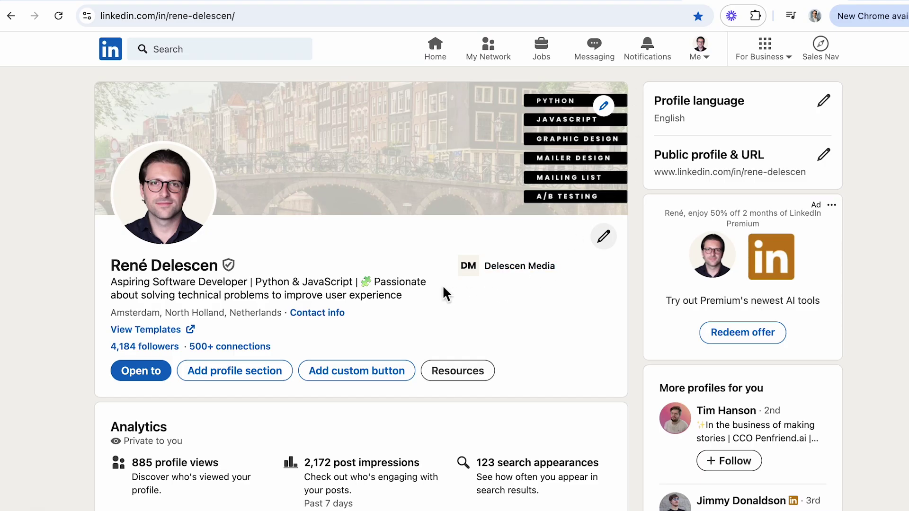
- Open Edit intro and scroll down to the Education and Location fields
{"action": "left_click_drag", "start_coordinate": [402, 295], "coordinate": [116, 289]}
{"action": "left_click", "coordinate": [115, 289]}
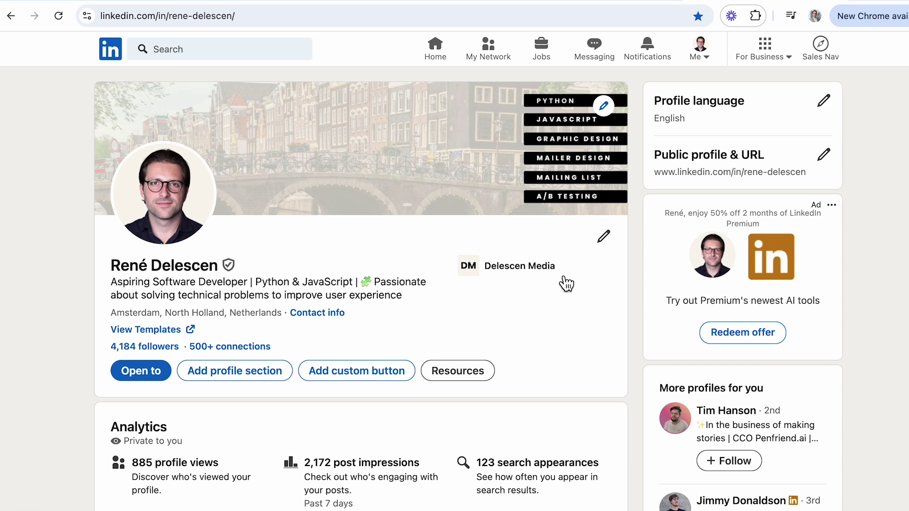
{"action": "left_click", "coordinate": [604, 236]}
{"action": "scroll", "coordinate": [605, 234], "scroll_direction": "down", "scroll_amount": 6}
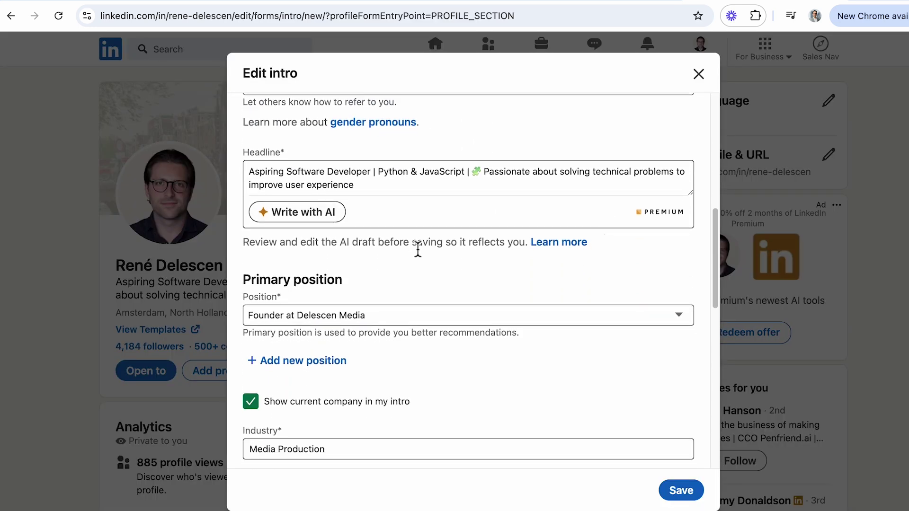
{"action": "scroll", "coordinate": [385, 276], "scroll_direction": "down", "scroll_amount": 8}
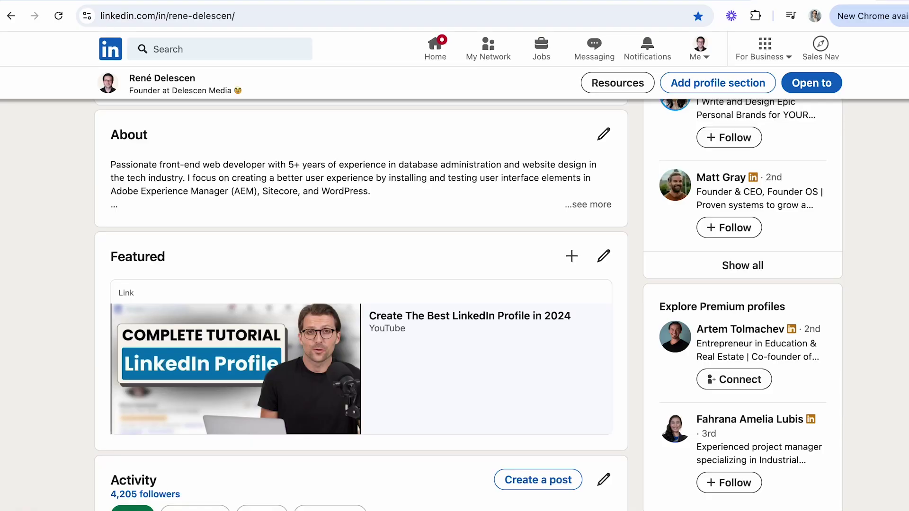
- Paste the short three-line summary as the About section via Add profile section > Core, and save
{"action": "left_click", "coordinate": [605, 206]}
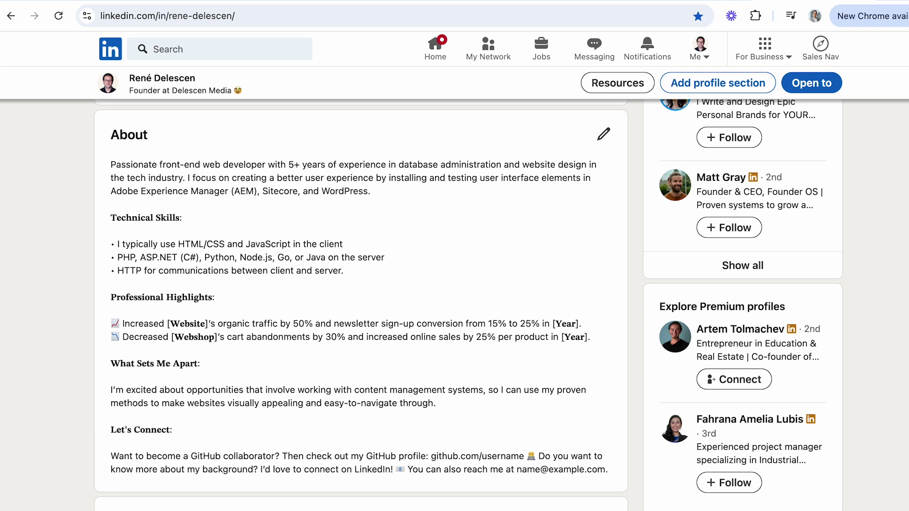
{"action": "scroll", "coordinate": [71, 403], "scroll_direction": "up", "scroll_amount": 15}
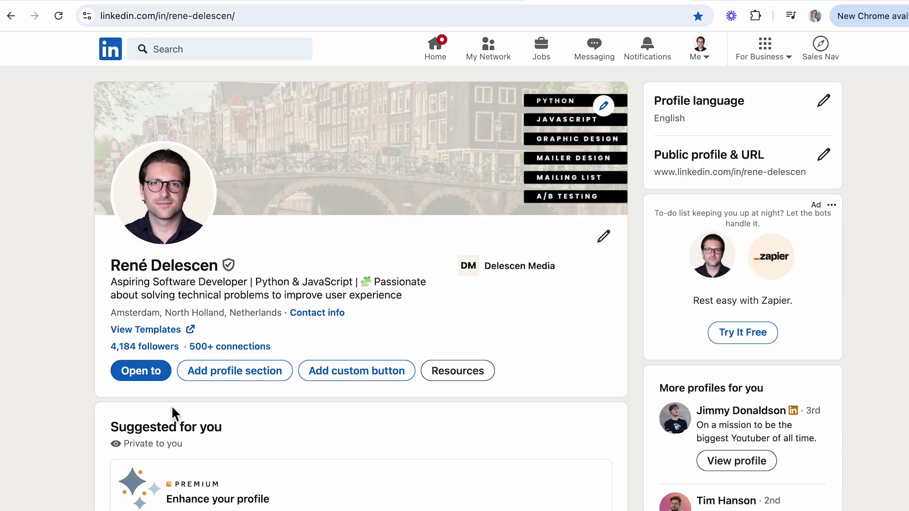
{"action": "left_click", "coordinate": [239, 386]}
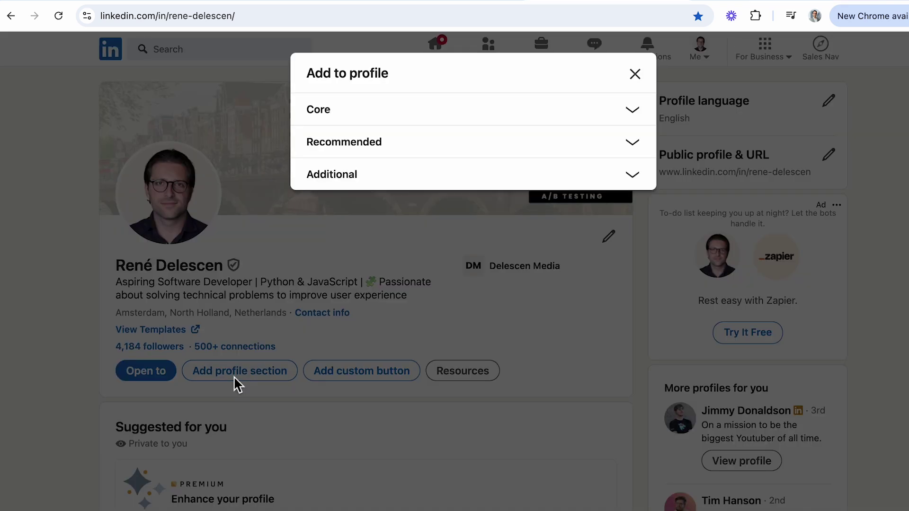
{"action": "left_click", "coordinate": [641, 115]}
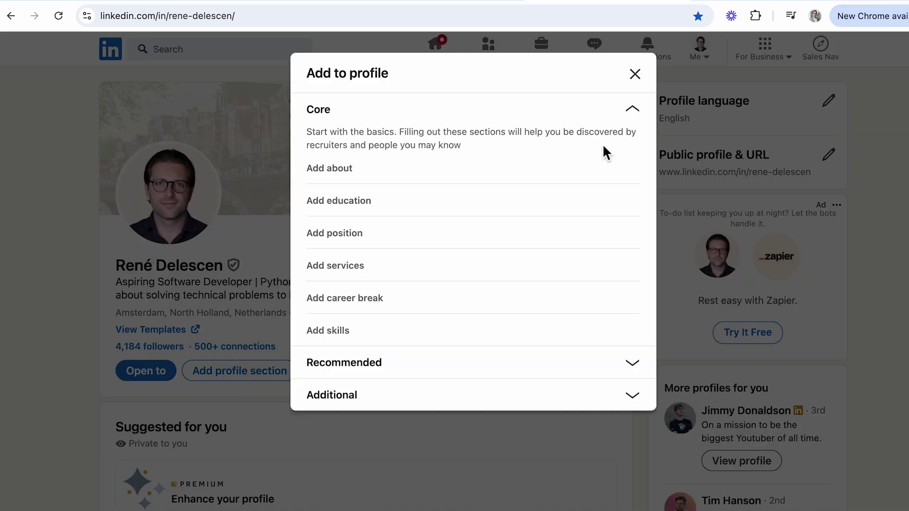
{"action": "left_click", "coordinate": [374, 169]}
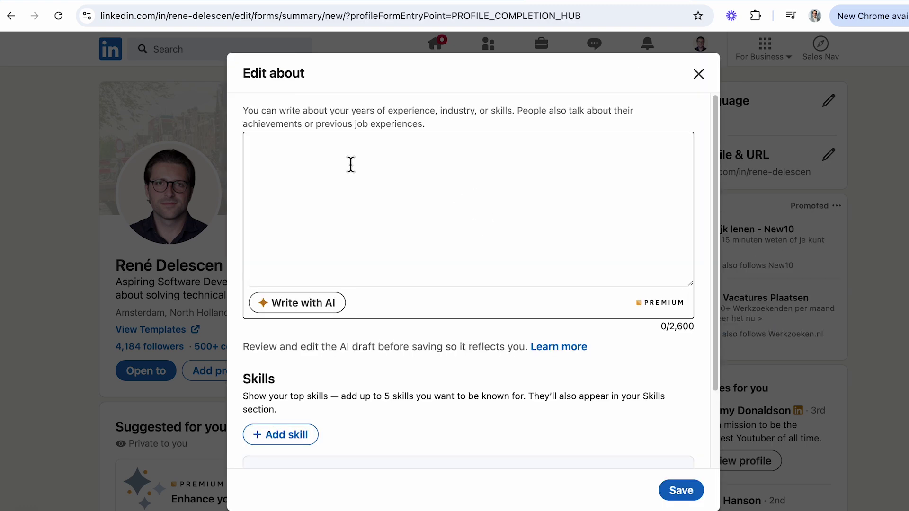
{"action": "type", "text": "👨‍💻 As a Software Developer, I turn complex technical challenges into clean, efficient code solutions. 🌐 On Github [URL], I create, store, change, merge, and collaborate on files or code 📧 Get in touch to learn more about me and my work: [Email address]."}
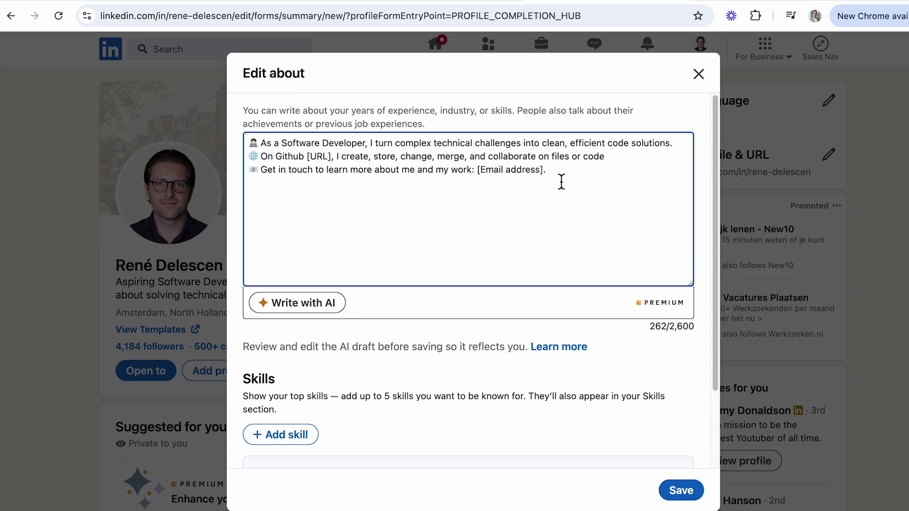
{"action": "left_click", "coordinate": [674, 492]}
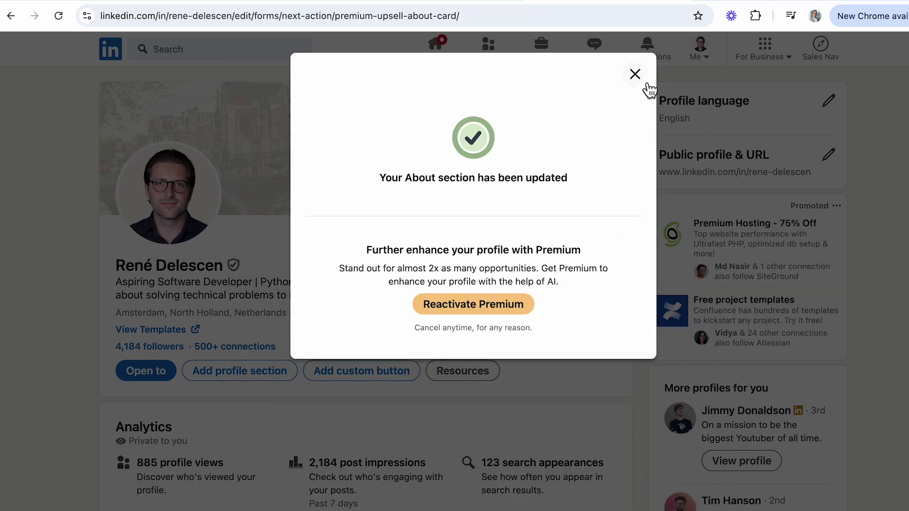
{"action": "left_click", "coordinate": [645, 83]}
- Re-save the About summary and expand it with ...see more to check the text
{"action": "scroll", "coordinate": [641, 76], "scroll_direction": "down", "scroll_amount": 10}
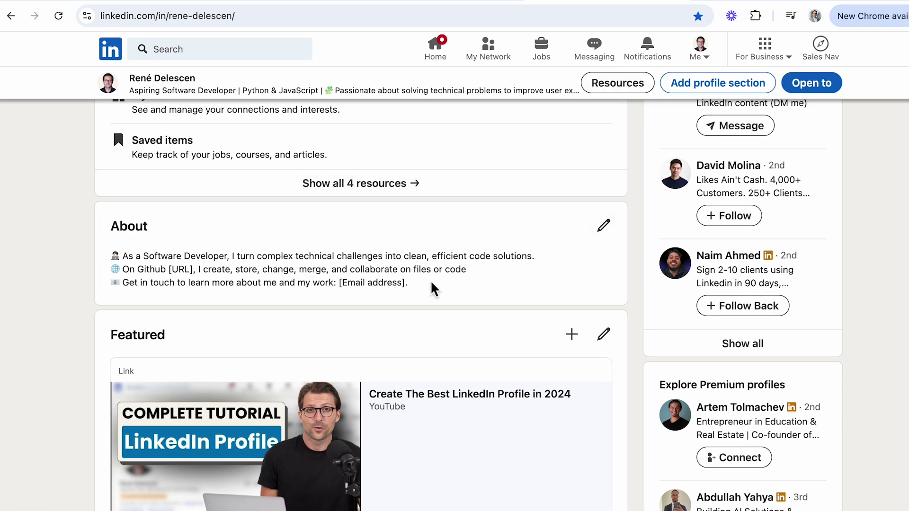
{"action": "left_click", "coordinate": [604, 225]}
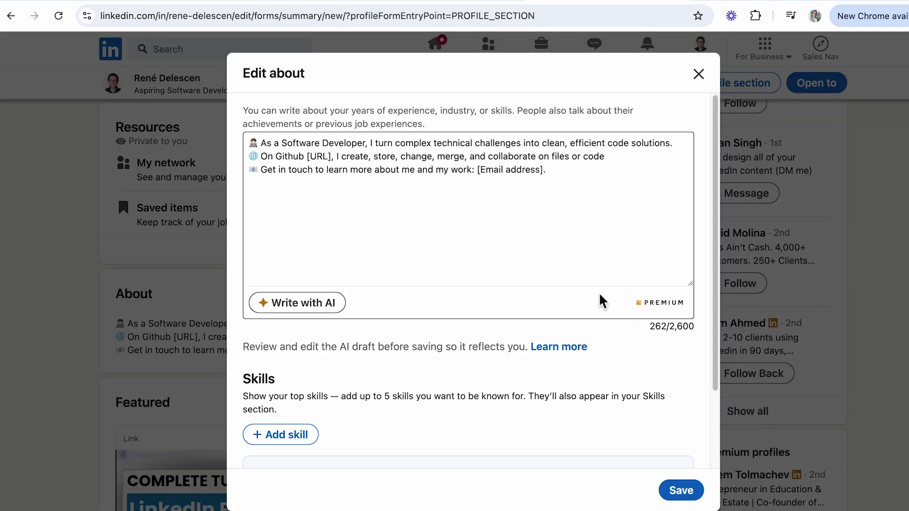
{"action": "left_click", "coordinate": [682, 491]}
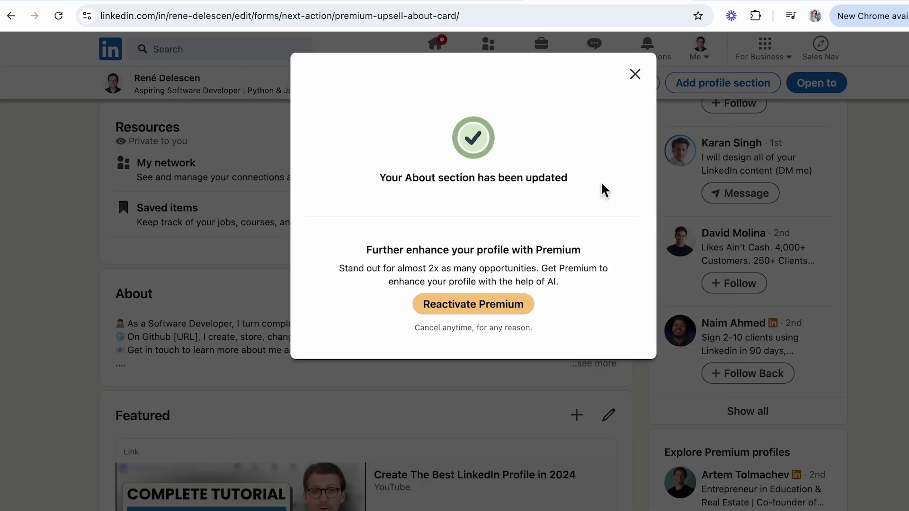
{"action": "left_click", "coordinate": [633, 73]}
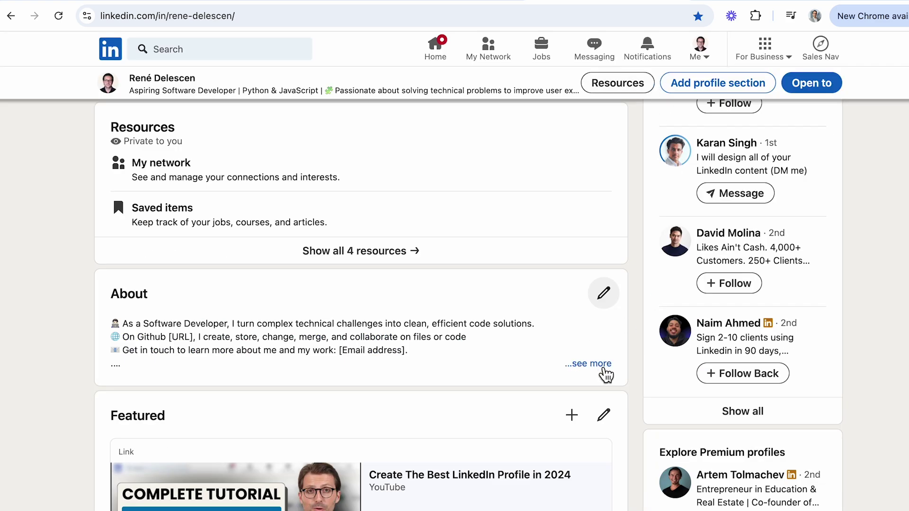
{"action": "left_click", "coordinate": [600, 368]}
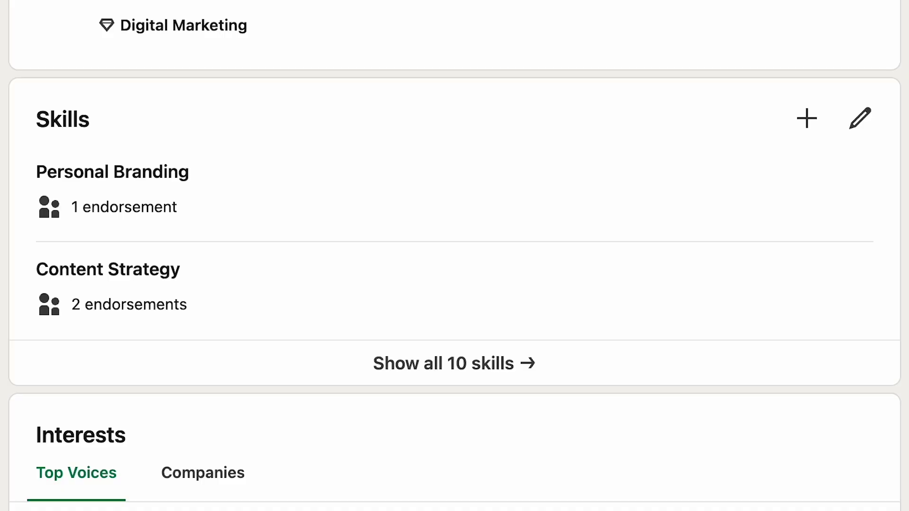
- Search with the Boolean query 'AND (visualization OR "visual effects")', then go to the Jobs page
{"action": "type", "text": "AND (visualization OR \"visual effects\")"}
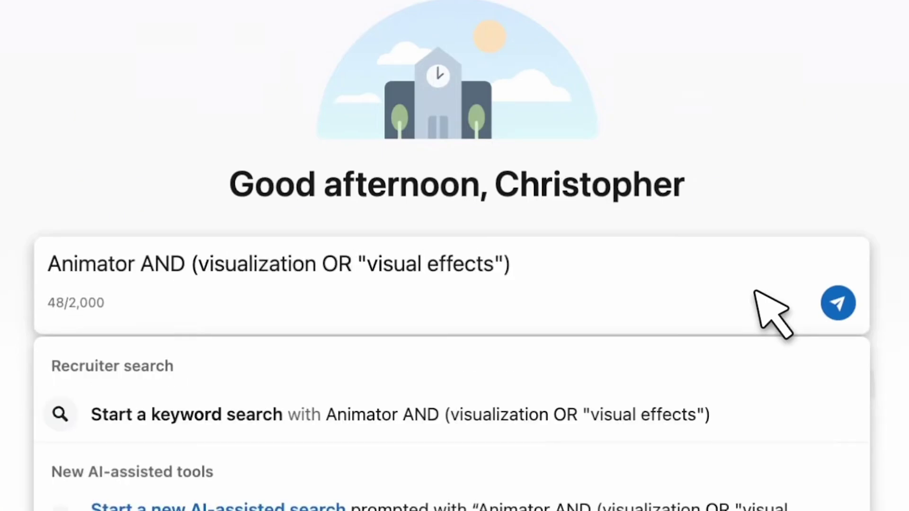
{"action": "left_click", "coordinate": [678, 409]}
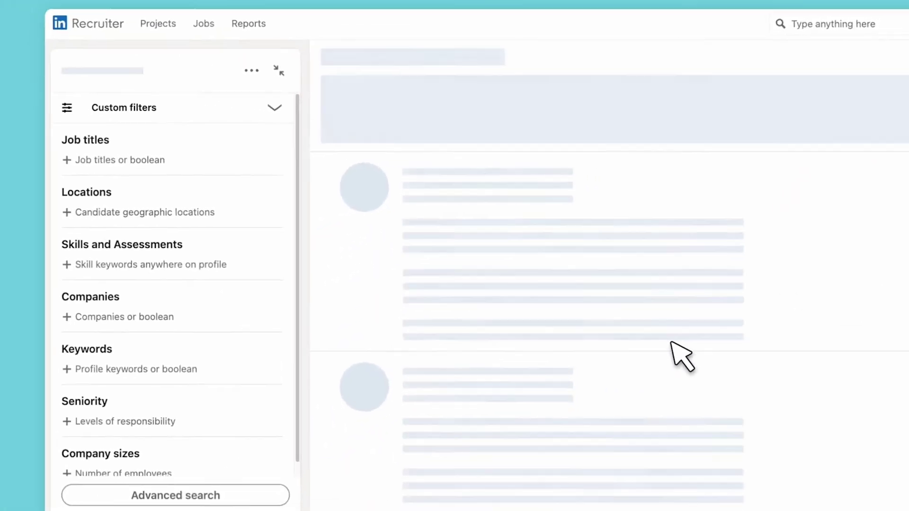
{"action": "left_click", "coordinate": [74, 432]}
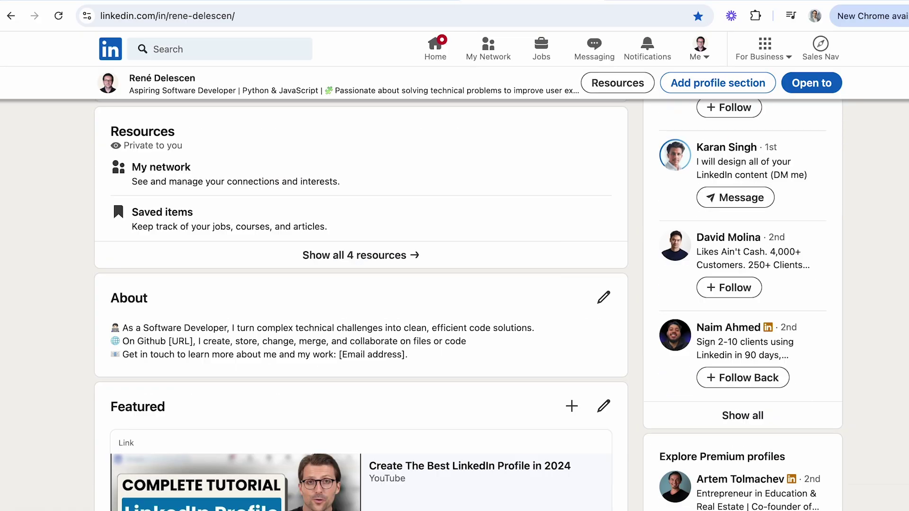
{"action": "scroll", "coordinate": [414, 340], "scroll_direction": "up", "scroll_amount": 10}
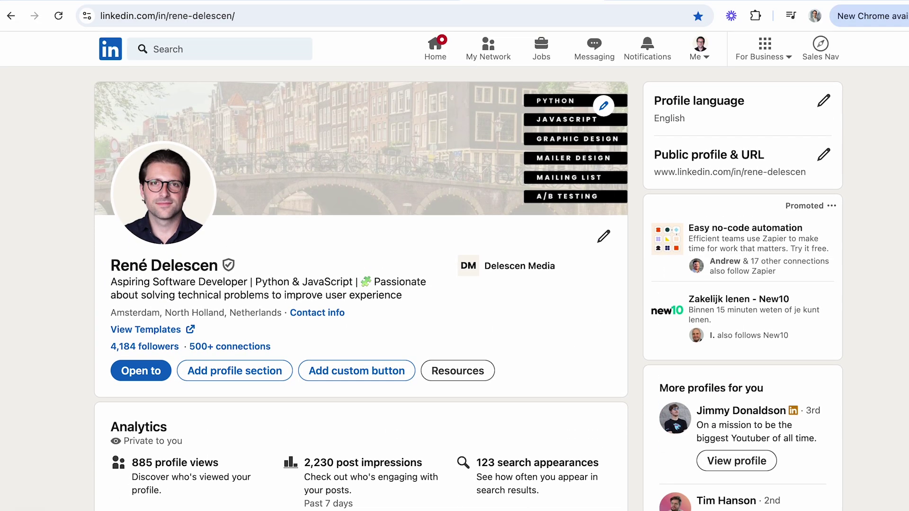
{"action": "left_click", "coordinate": [540, 74]}
- Search for 'software developer' jobs with location set to United States
{"action": "left_click", "coordinate": [217, 53]}
{"action": "type", "text": "softw"}
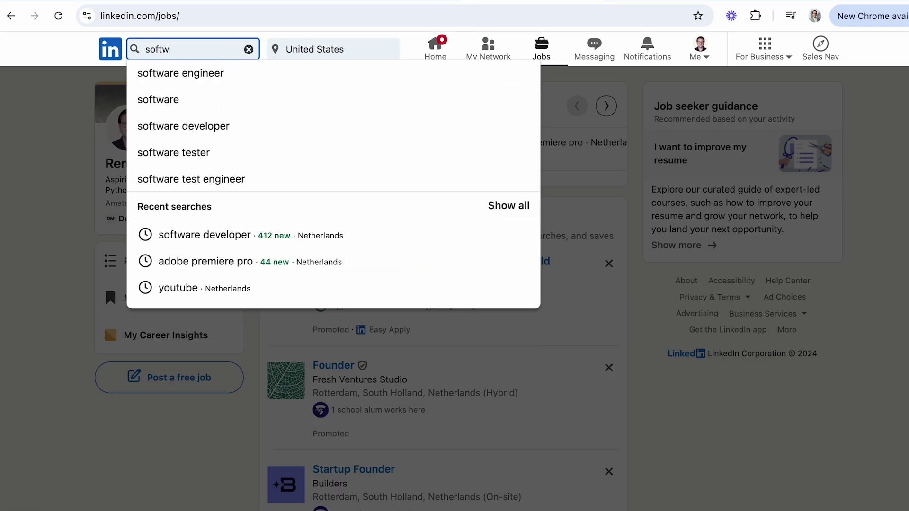
{"action": "type", "text": "are developer"}
{"action": "key", "text": "Return"}
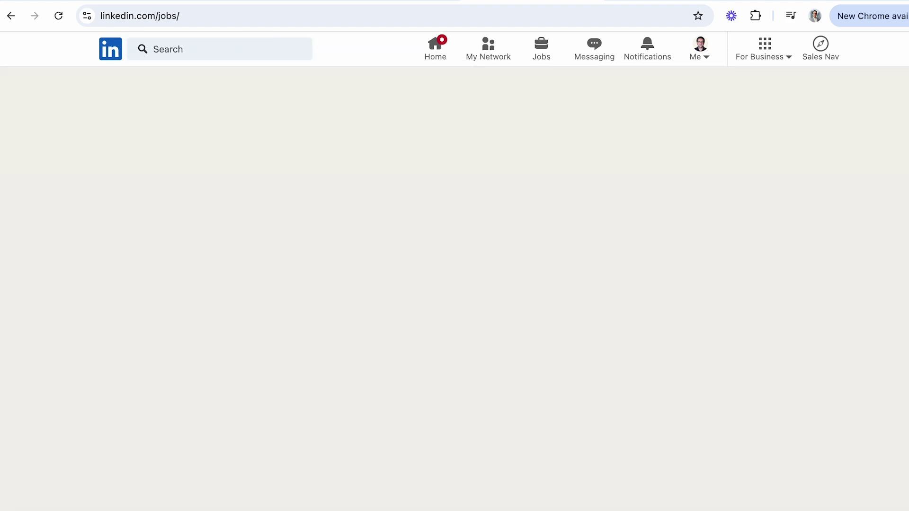
{"action": "left_click", "coordinate": [336, 52]}
{"action": "type", "text": "unite"}
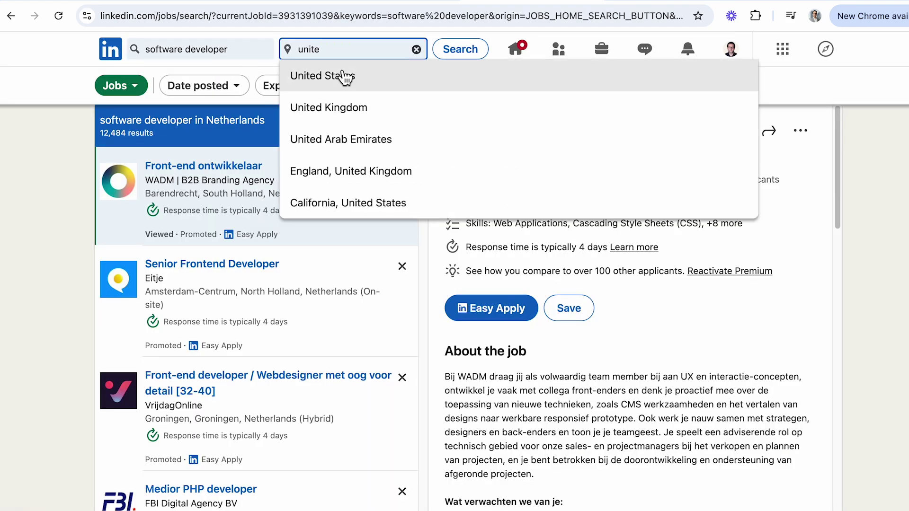
{"action": "left_click", "coordinate": [344, 75]}
{"action": "scroll", "coordinate": [554, 170], "scroll_direction": "down", "scroll_amount": 15}
{"action": "scroll", "coordinate": [558, 159], "scroll_direction": "down", "scroll_amount": 2}
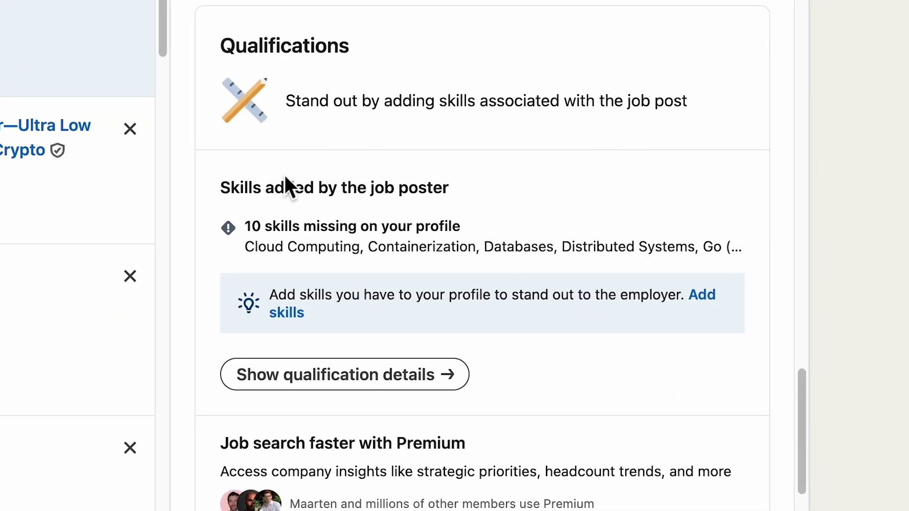
- Add the job's Distributed Systems and Cloud Computing skills to the profile
{"action": "left_click_drag", "start_coordinate": [211, 185], "coordinate": [497, 207]}
{"action": "left_click", "coordinate": [502, 209]}
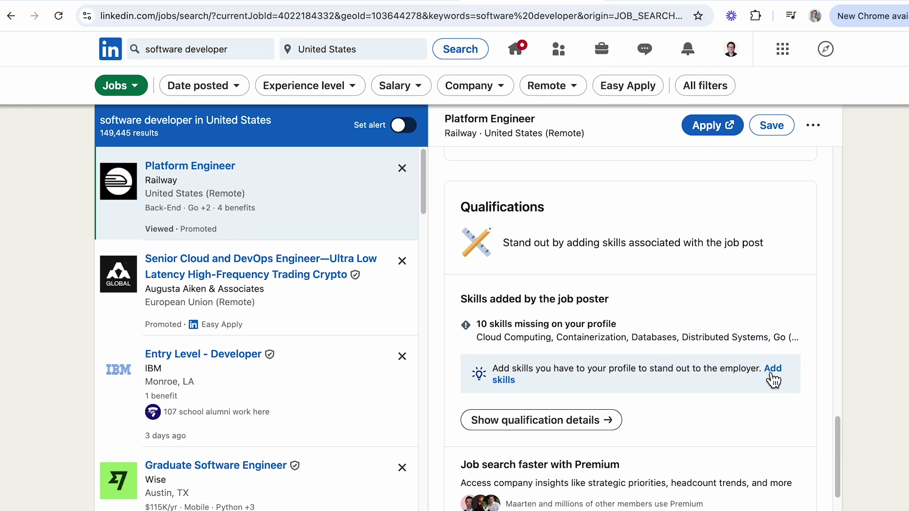
{"action": "left_click", "coordinate": [772, 369]}
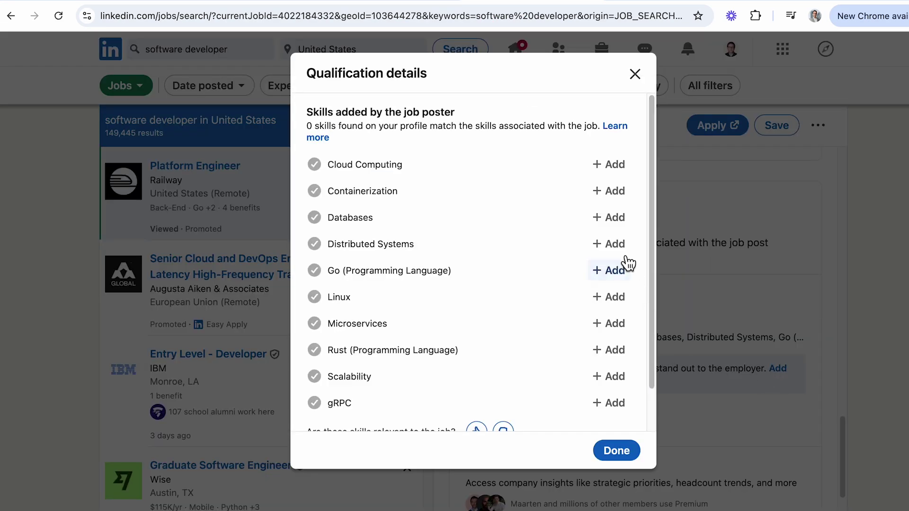
{"action": "left_click", "coordinate": [619, 242]}
{"action": "left_click", "coordinate": [252, 342]}
{"action": "left_click", "coordinate": [683, 381]}
{"action": "left_click", "coordinate": [617, 319]}
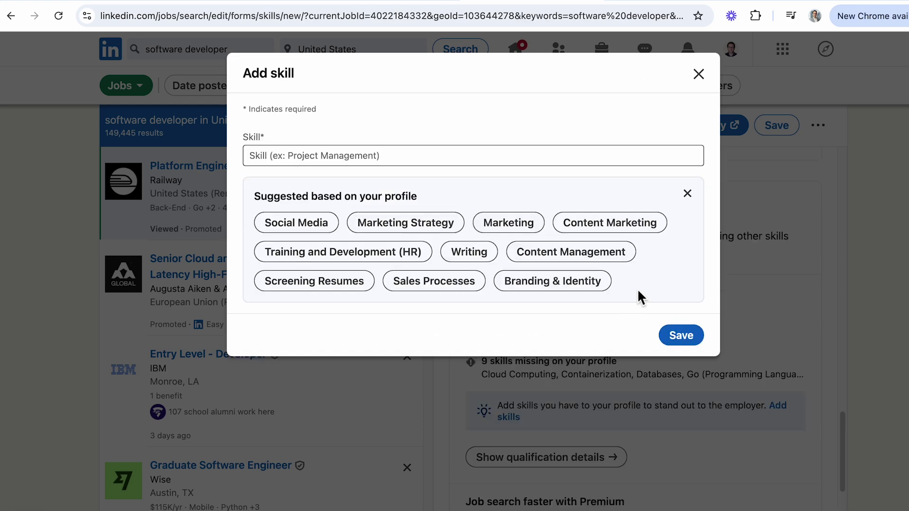
{"action": "left_click", "coordinate": [704, 82]}
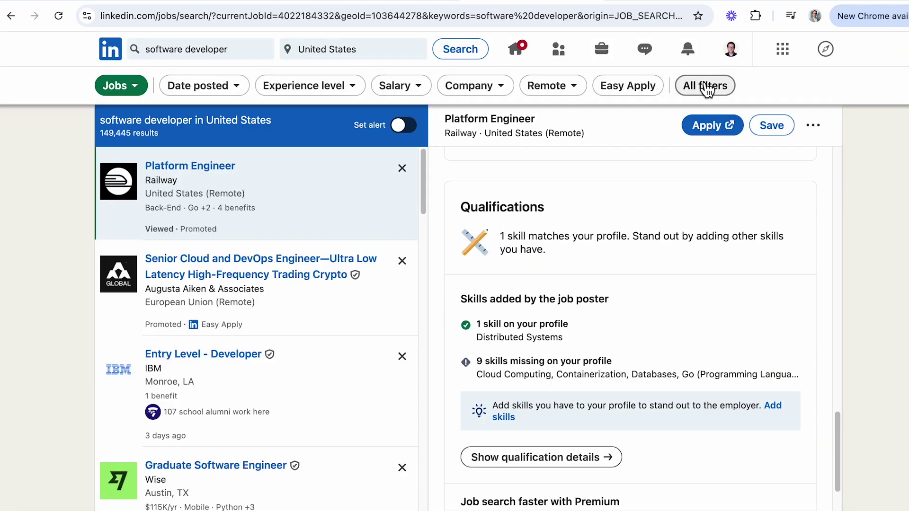
{"action": "left_click", "coordinate": [579, 458]}
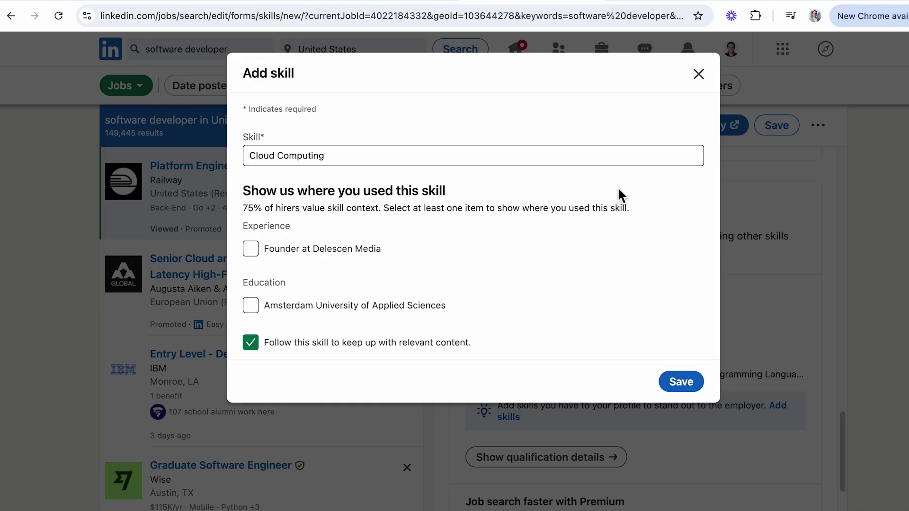
{"action": "left_click", "coordinate": [357, 341]}
{"action": "left_click", "coordinate": [681, 382]}
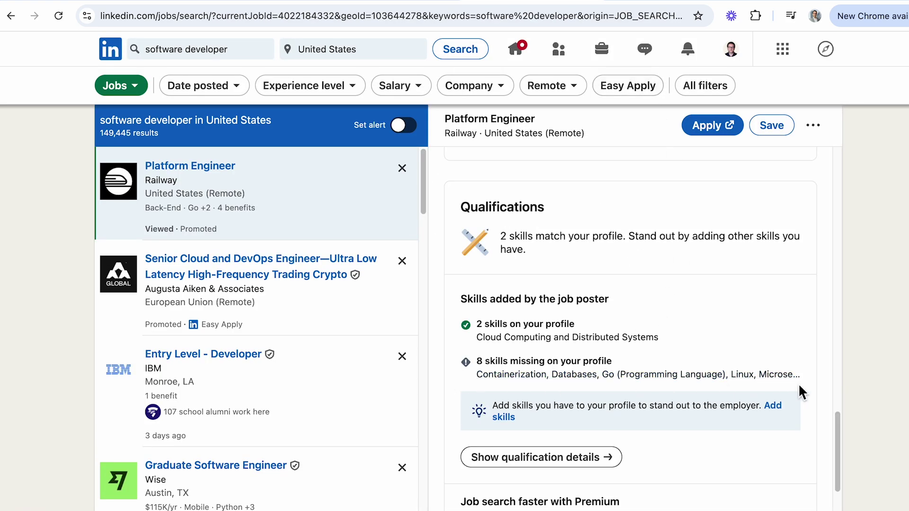
- Highlight the 15-25 skills advice in ChatGPT and 20-30 in Perplexity, then return to LinkedIn
{"action": "key", "text": "ctrl+Tab"}
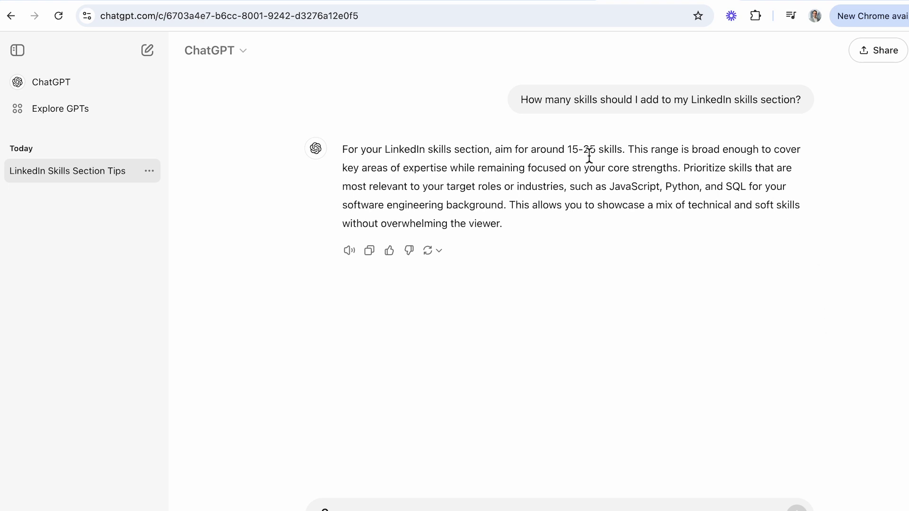
{"action": "left_click_drag", "start_coordinate": [570, 149], "coordinate": [603, 151]}
{"action": "key", "text": "ctrl+Tab"}
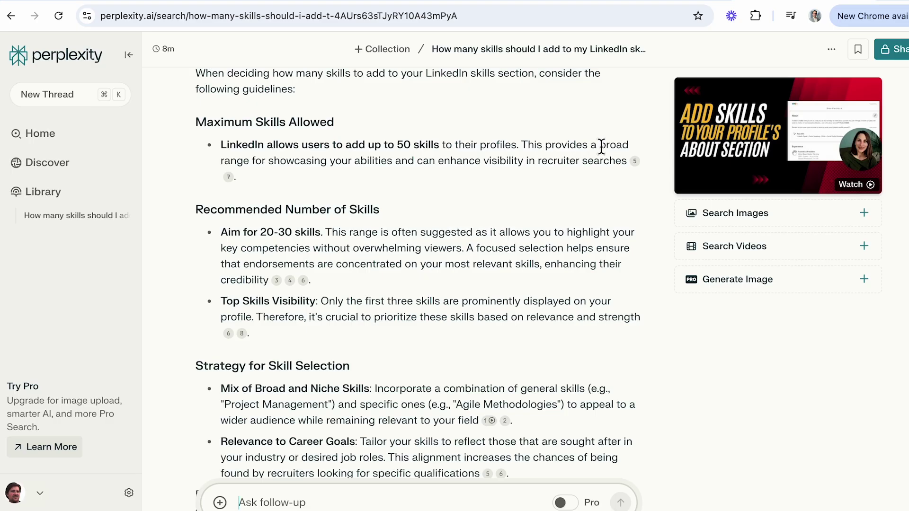
{"action": "left_click_drag", "start_coordinate": [260, 233], "coordinate": [289, 233]}
{"action": "key", "text": "ctrl+Tab"}
- In the profile's Skills editor, reorder so Content Creation is first and Content Strategy second
{"action": "left_click", "coordinate": [733, 61]}
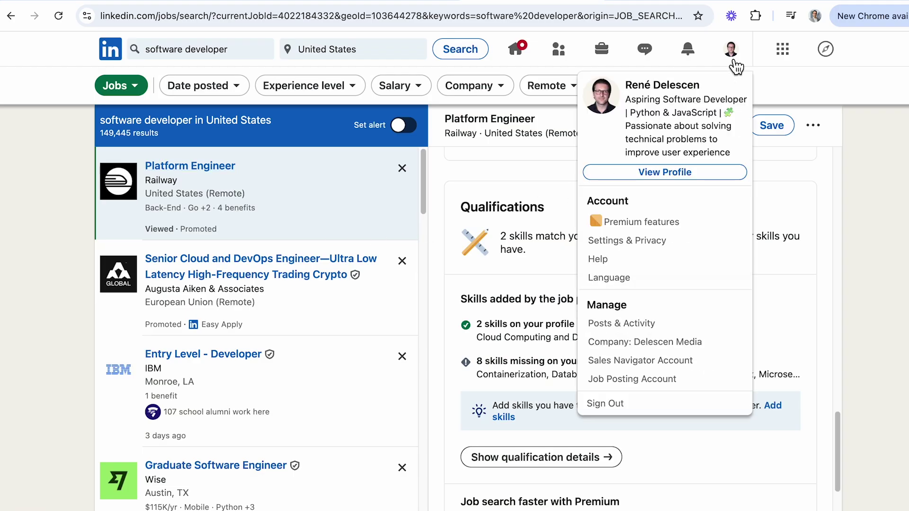
{"action": "left_click", "coordinate": [707, 175]}
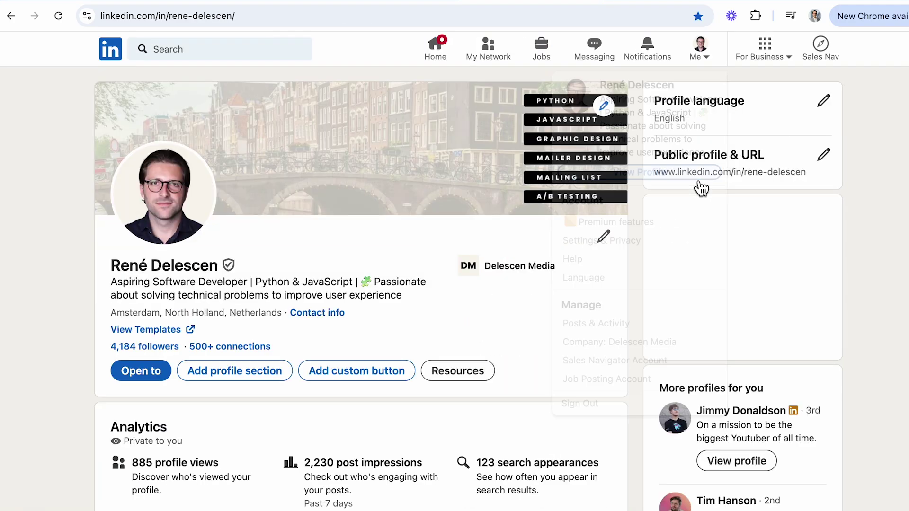
{"action": "scroll", "coordinate": [642, 221], "scroll_direction": "down", "scroll_amount": 15}
{"action": "scroll", "coordinate": [642, 221], "scroll_direction": "down", "scroll_amount": 2}
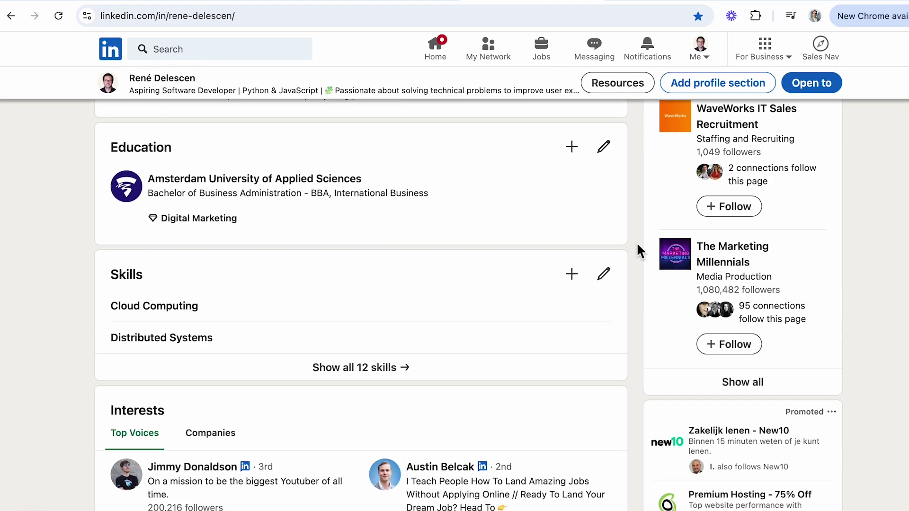
{"action": "left_click", "coordinate": [604, 275]}
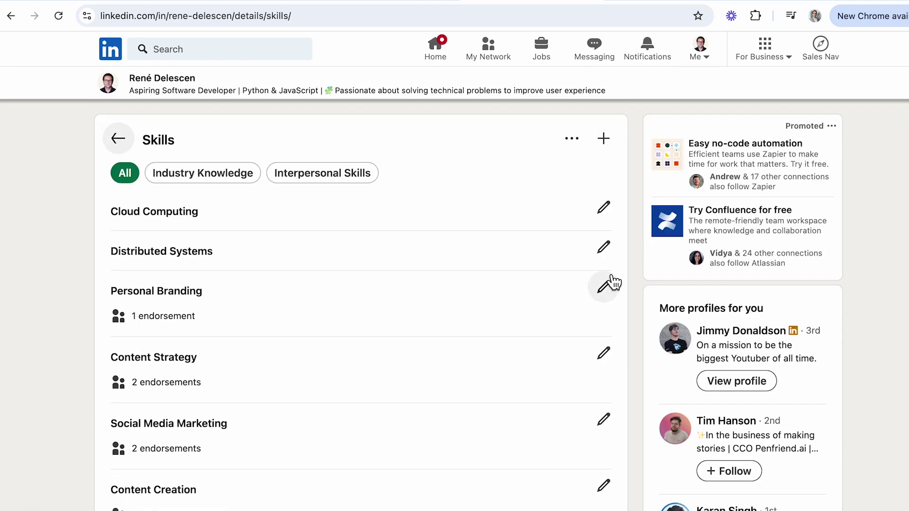
{"action": "left_click", "coordinate": [575, 145]}
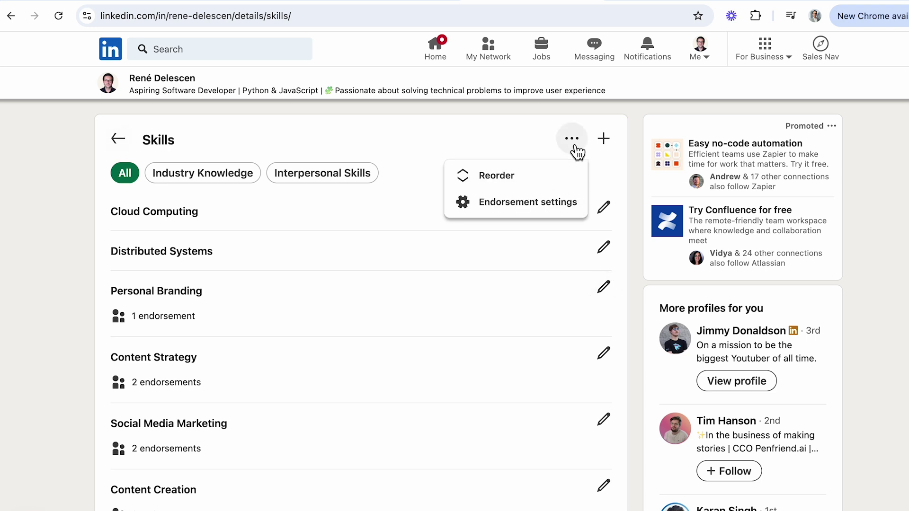
{"action": "left_click", "coordinate": [540, 178]}
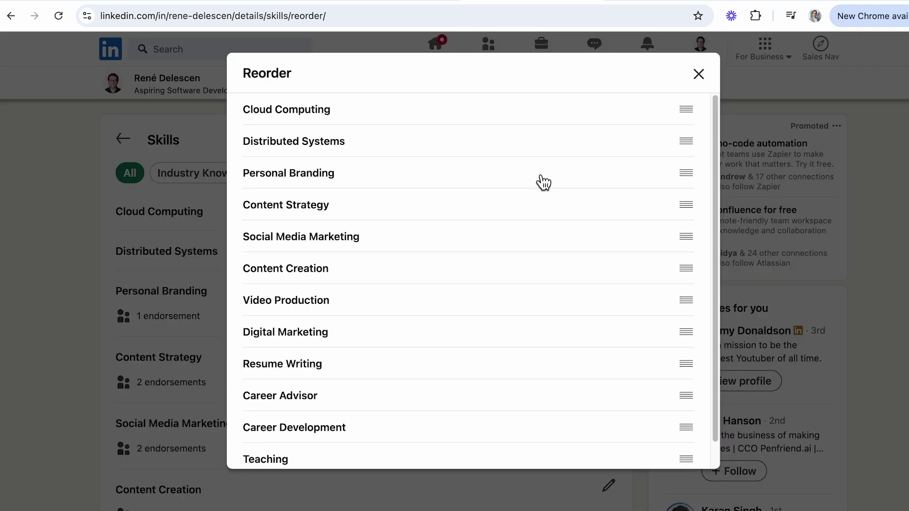
{"action": "left_click_drag", "start_coordinate": [686, 266], "coordinate": [698, 105]}
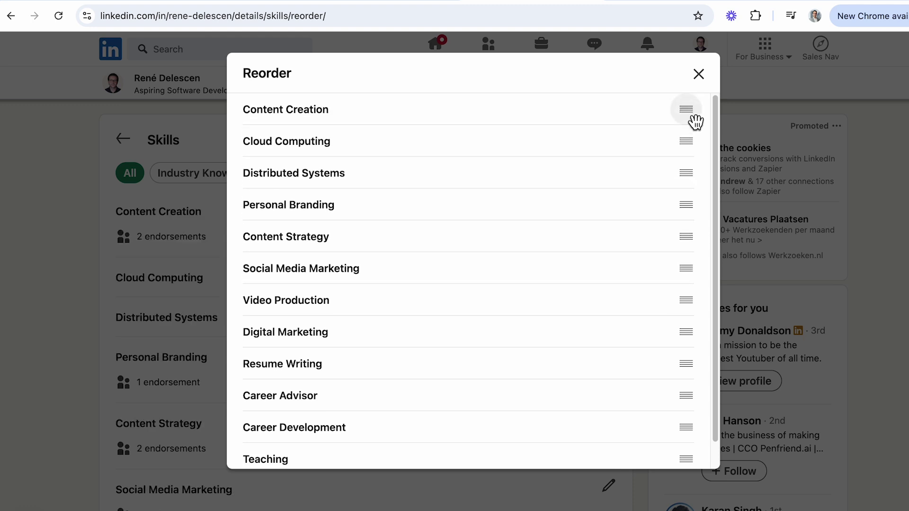
{"action": "left_click_drag", "start_coordinate": [691, 235], "coordinate": [687, 147]}
{"action": "left_click", "coordinate": [699, 74]}
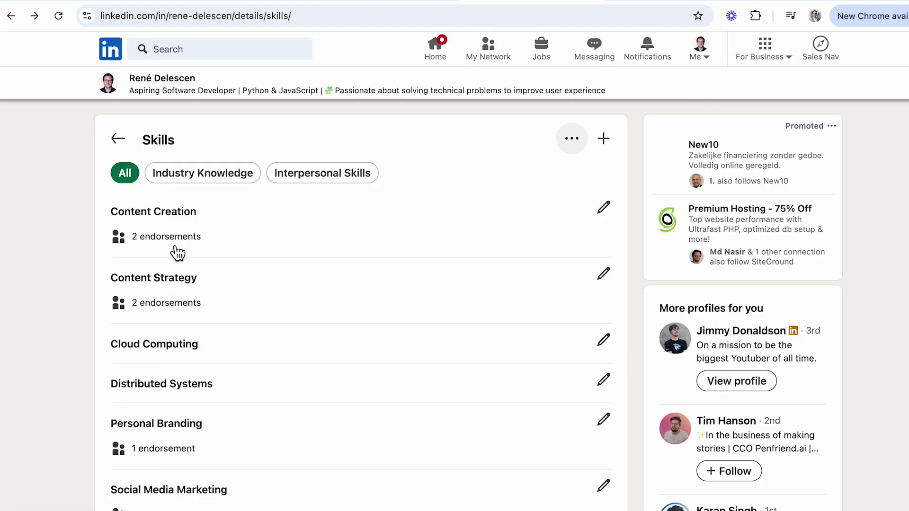
{"action": "left_click", "coordinate": [124, 154]}
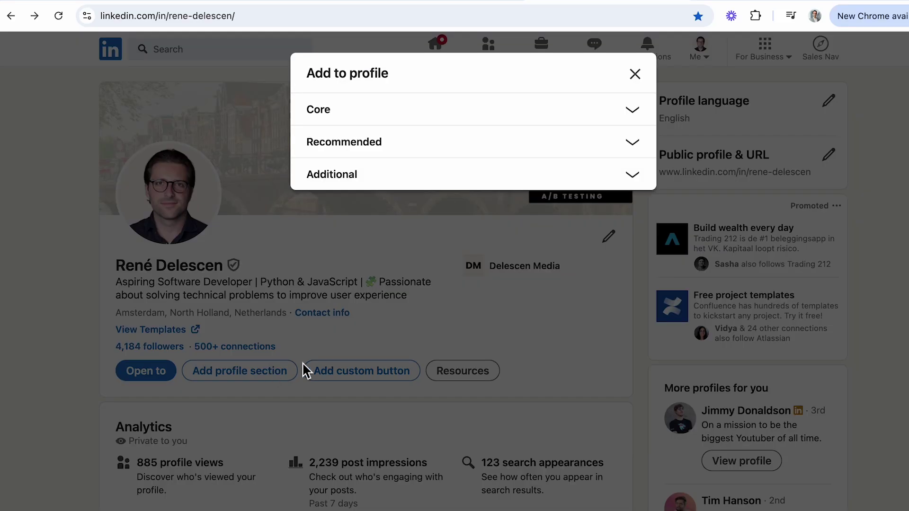
- Add a new position titled Webmaster, employment type Contract, at company Renault Group
{"action": "left_click", "coordinate": [639, 118]}
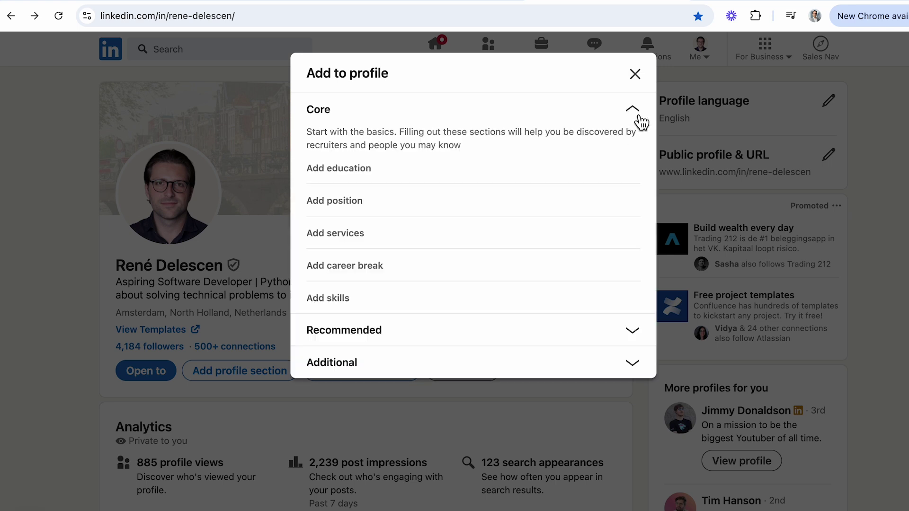
{"action": "left_click", "coordinate": [364, 201]}
{"action": "left_click", "coordinate": [361, 215]}
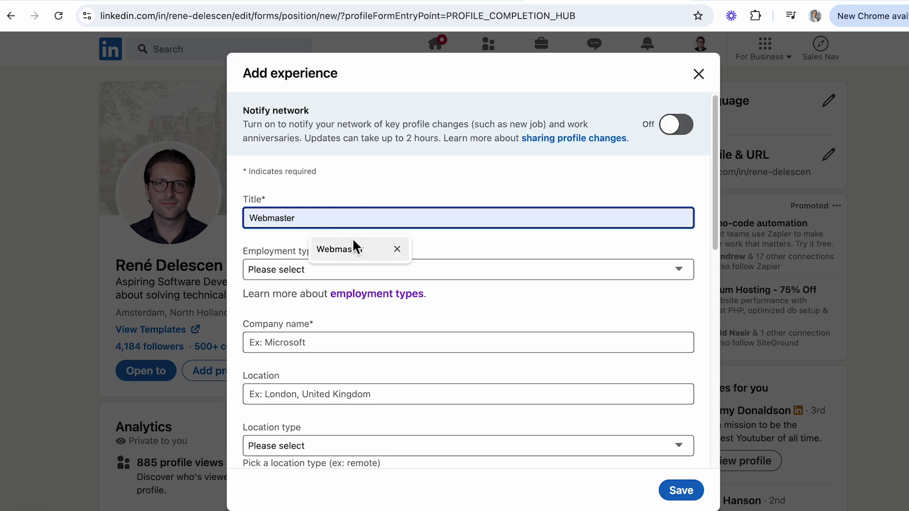
{"action": "left_click", "coordinate": [353, 241]}
{"action": "left_click", "coordinate": [349, 268]}
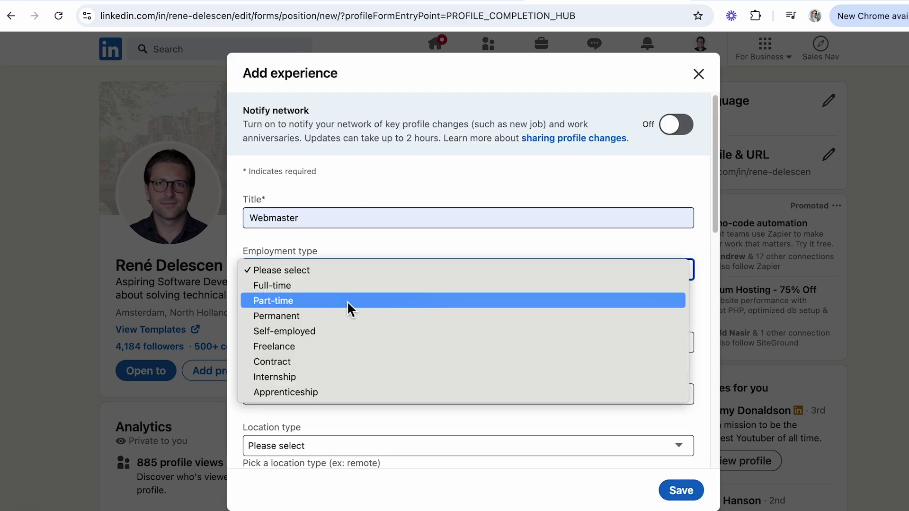
{"action": "left_click", "coordinate": [341, 361]}
{"action": "left_click", "coordinate": [341, 348]}
{"action": "left_click", "coordinate": [340, 364]}
- Set the location to Schiphol-Rijk, location type On-site, and mark the role as no longer current
{"action": "left_click", "coordinate": [341, 393]}
{"action": "left_click", "coordinate": [342, 424]}
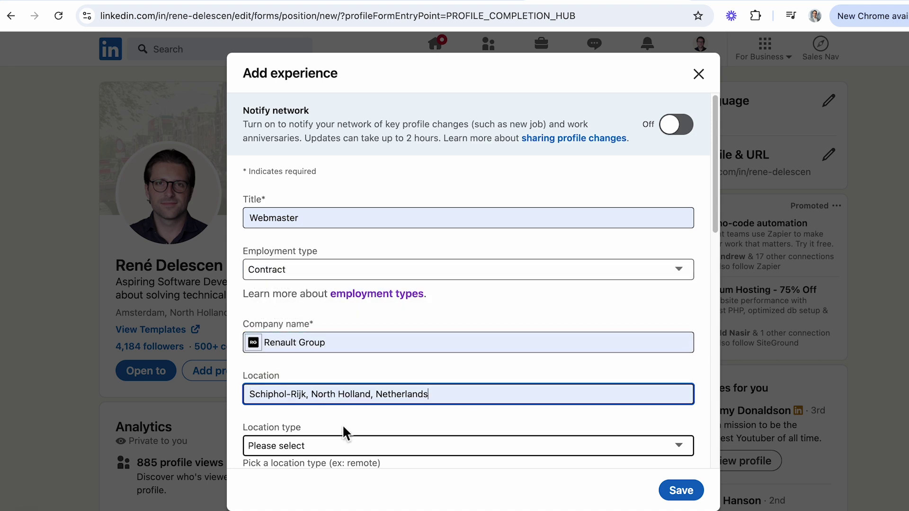
{"action": "scroll", "coordinate": [342, 424], "scroll_direction": "down", "scroll_amount": 3}
{"action": "left_click", "coordinate": [371, 327]}
{"action": "left_click", "coordinate": [370, 332]}
{"action": "left_click", "coordinate": [260, 378]}
- Set the position dates from January 2018 to January 2020
{"action": "scroll", "coordinate": [259, 379], "scroll_direction": "down", "scroll_amount": 6}
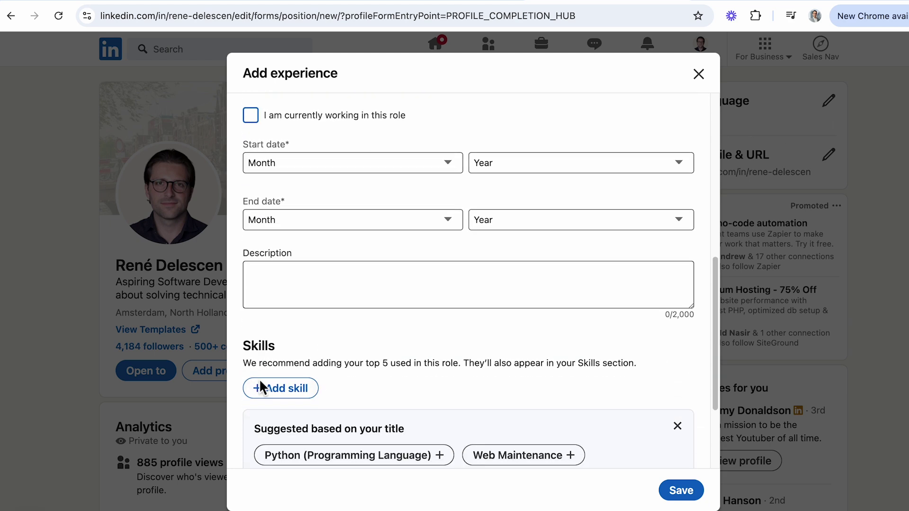
{"action": "scroll", "coordinate": [260, 379], "scroll_direction": "down", "scroll_amount": 1}
{"action": "left_click", "coordinate": [453, 123]}
{"action": "left_click", "coordinate": [444, 134]}
{"action": "left_click", "coordinate": [510, 124]}
{"action": "left_click", "coordinate": [456, 203]}
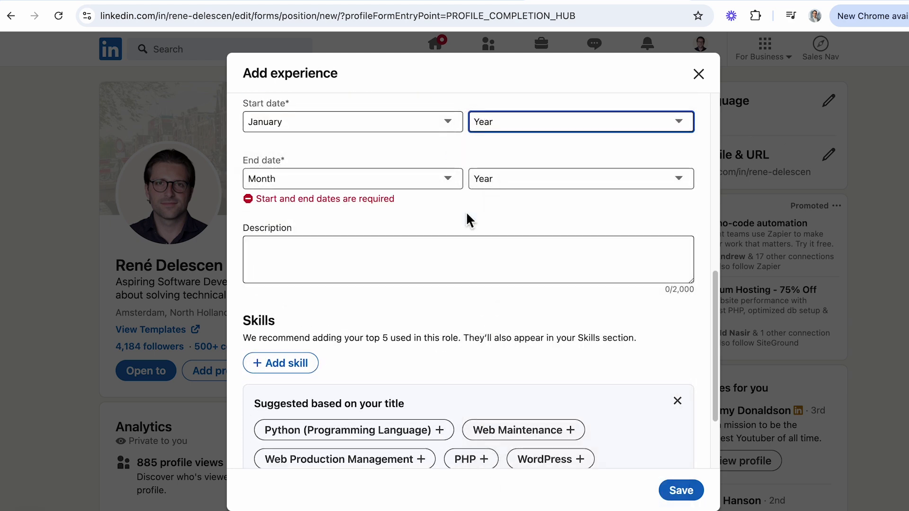
{"action": "left_click", "coordinate": [445, 178]}
{"action": "left_click", "coordinate": [447, 193]}
{"action": "left_click", "coordinate": [501, 180]}
{"action": "left_click", "coordinate": [500, 254]}
{"action": "left_click", "coordinate": [496, 231]}
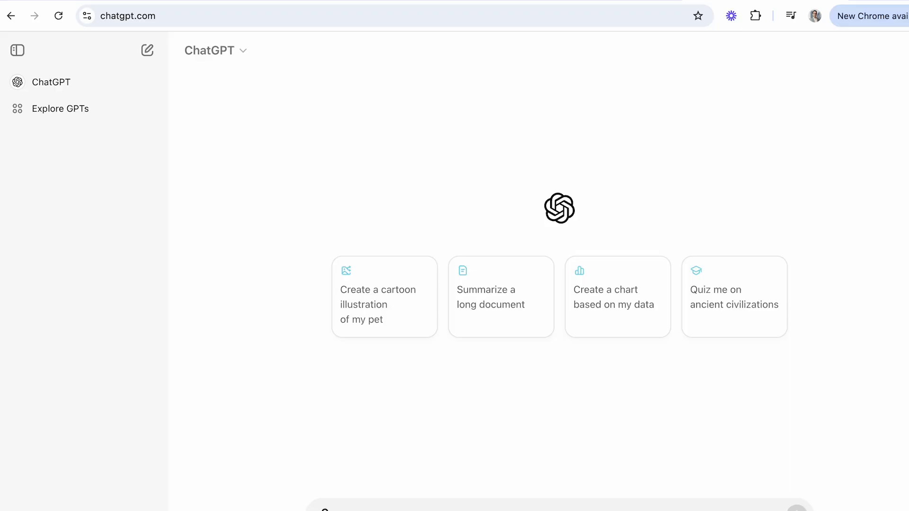
- Paste the prepared prompt asking for three PAR bullets about the renault.nl webmaster work and send it to ChatGPT
{"action": "type", "text": "Write an experience section for my role as a webmaster at Renault Group where I maintained the renault.nl website. Use three bullet points structured according to the PAR method, where the first bullet addresses the problem, the second bullet the action I took, and the third bullet the results. Focus specifically on the car assortment page as it was technically more challenging, and include measurable results and a timeframe to show the impact."}
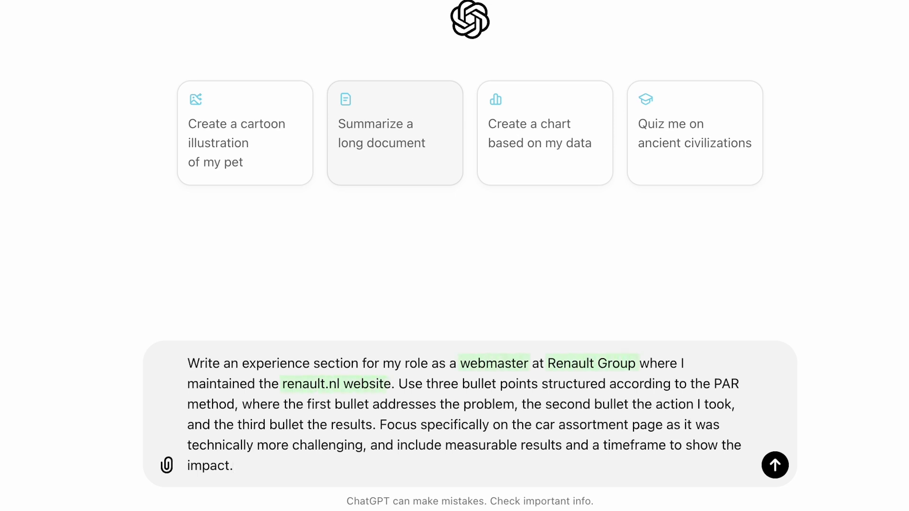
{"action": "key", "text": "Return"}
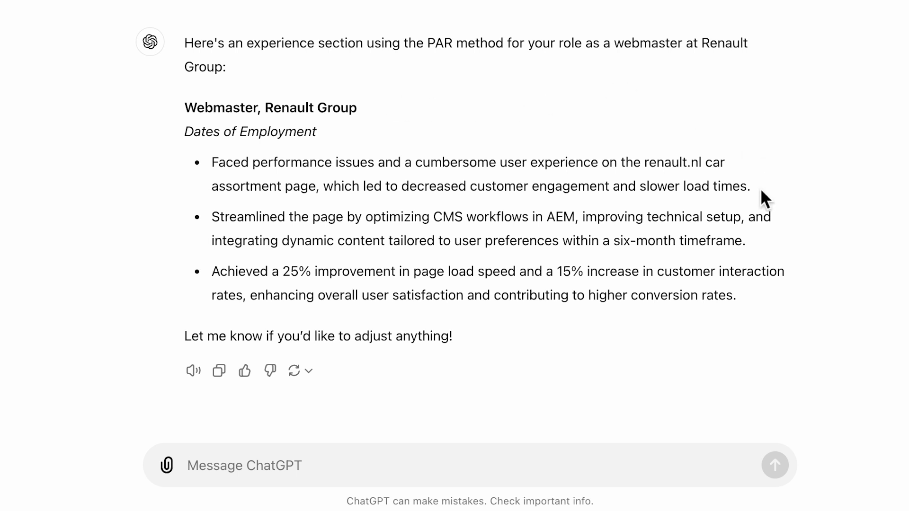
- Copy the three ChatGPT PAR bullets into the position's Description field
{"action": "left_click_drag", "start_coordinate": [765, 197], "coordinate": [212, 163]}
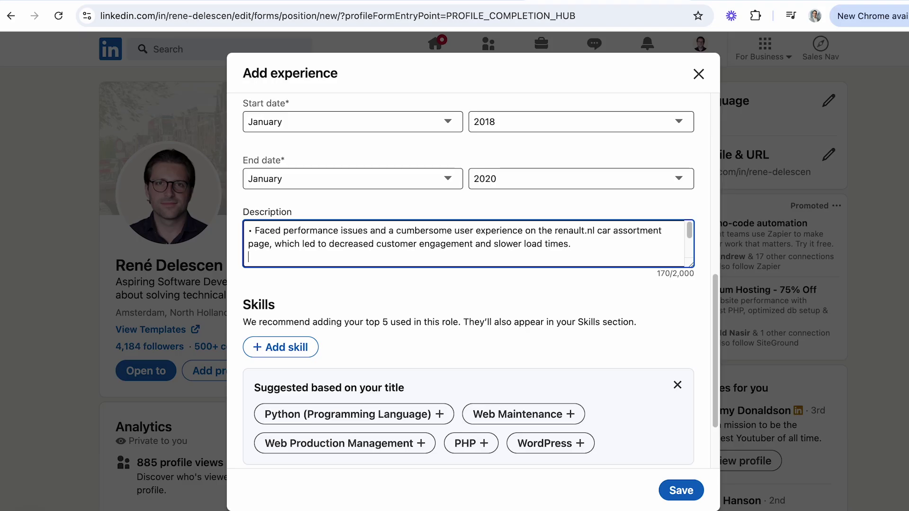
{"action": "key", "text": "Return"}
{"action": "type", "text": "•"}
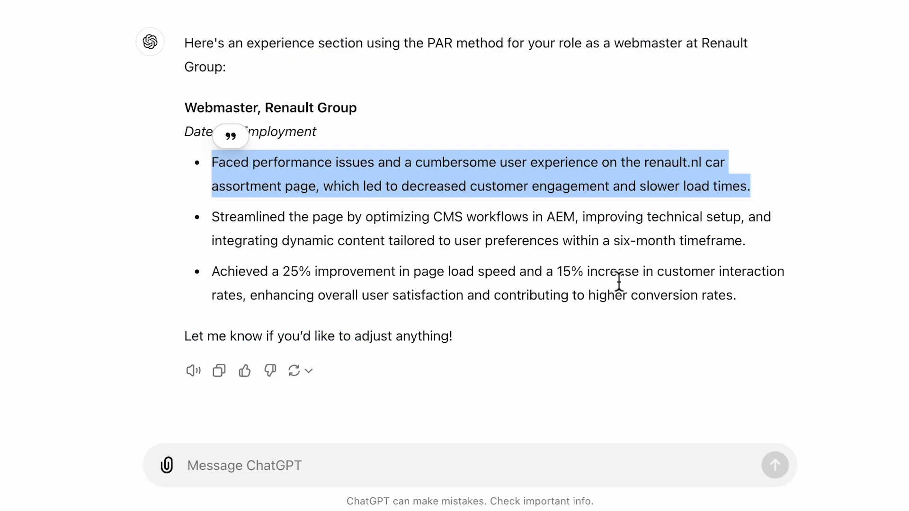
{"action": "left_click_drag", "start_coordinate": [747, 239], "coordinate": [284, 237]}
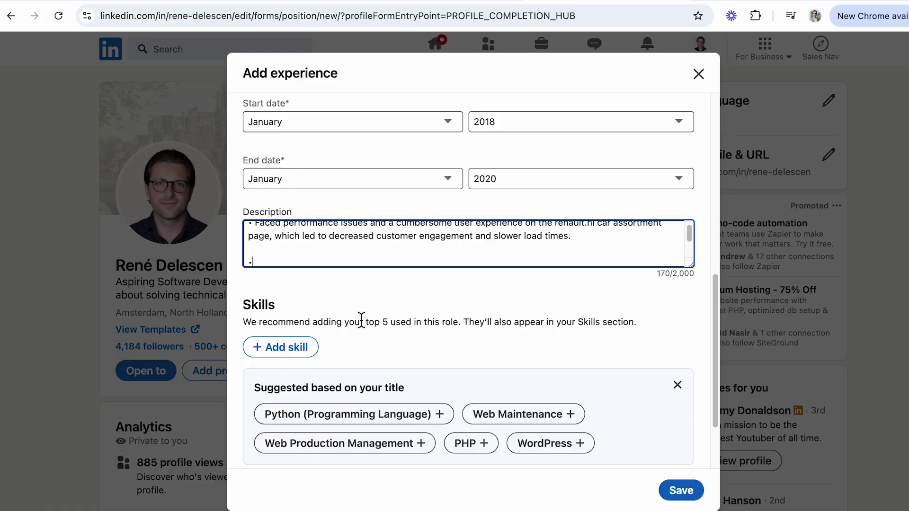
{"action": "type", "text": "Streamlined the page by optimizing CMS workflows in AEM, improving technical setup, and integrating dynamic content tailored to user preferences within a six-month timeframe."}
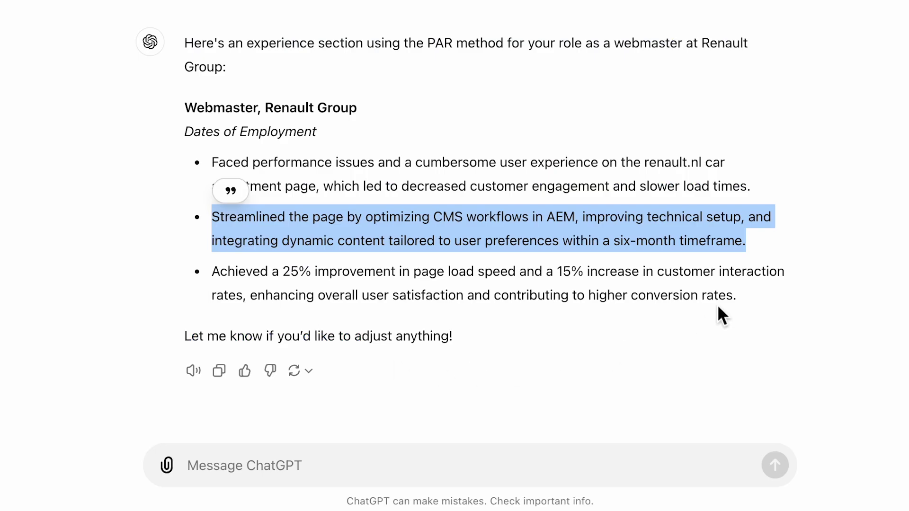
{"action": "left_click_drag", "start_coordinate": [753, 294], "coordinate": [221, 271]}
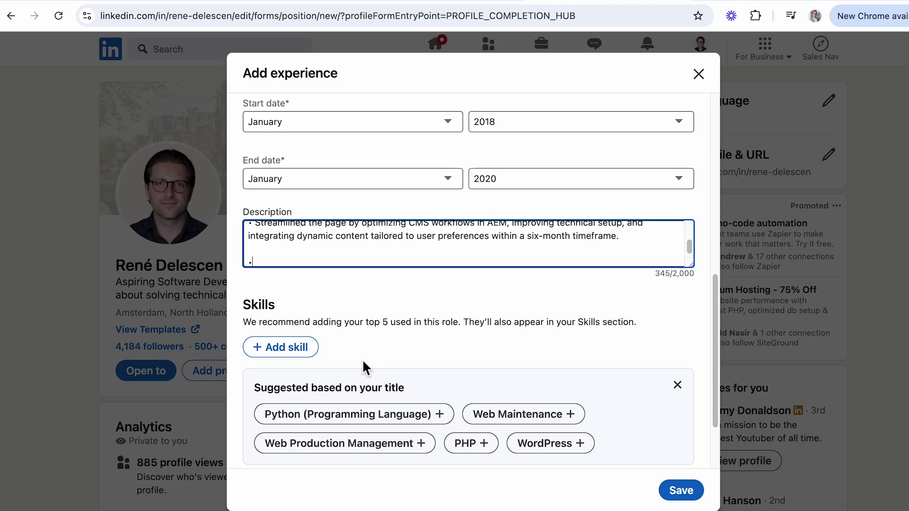
{"action": "type", "text": "Achieved a 25% improvement in page load speed and a 15% increase in customer interaction rates, enhancing overall user satisfaction and contributing to higher conversion rates."}
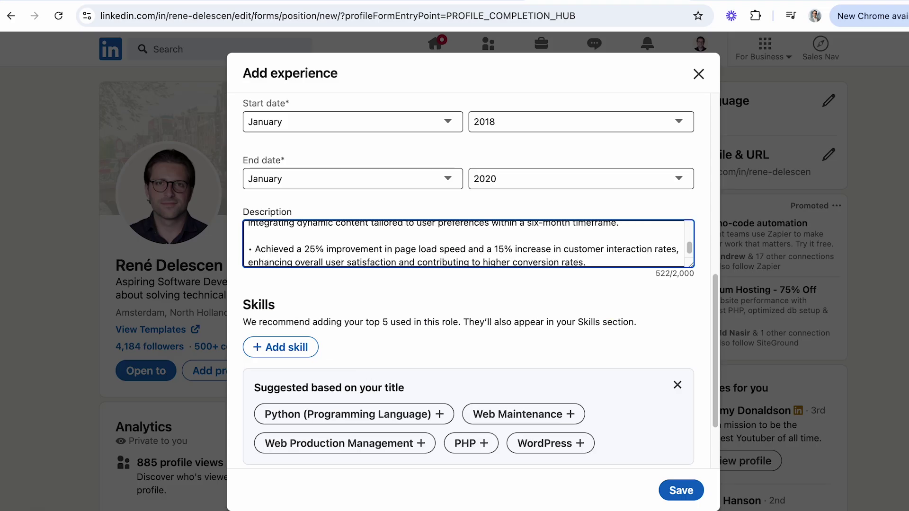
- Attach the Renault car collection and renault.nl front page images as media
{"action": "scroll", "coordinate": [469, 308], "scroll_direction": "down", "scroll_amount": 2}
{"action": "left_click", "coordinate": [292, 448]}
{"action": "left_click", "coordinate": [295, 484]}
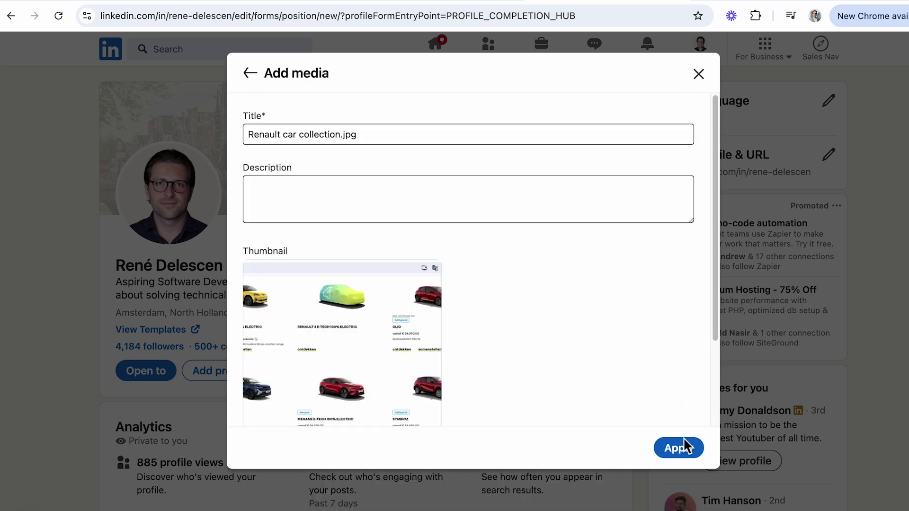
{"action": "left_click", "coordinate": [678, 448]}
{"action": "scroll", "coordinate": [653, 452], "scroll_direction": "down", "scroll_amount": 3}
{"action": "left_click", "coordinate": [308, 405]}
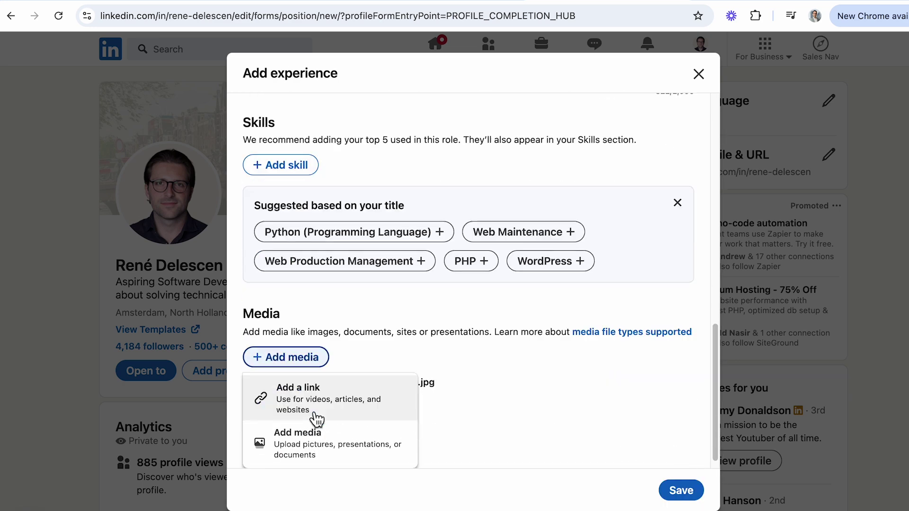
{"action": "left_click", "coordinate": [313, 441]}
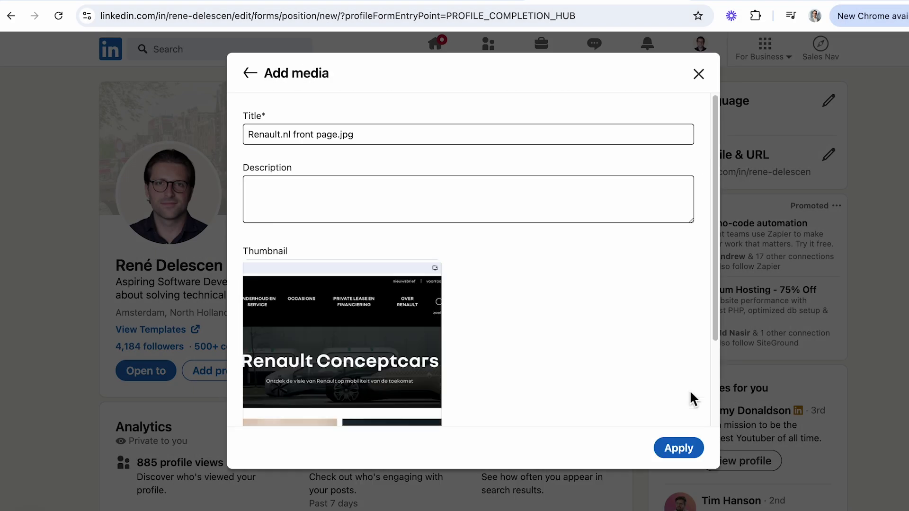
{"action": "left_click", "coordinate": [678, 446]}
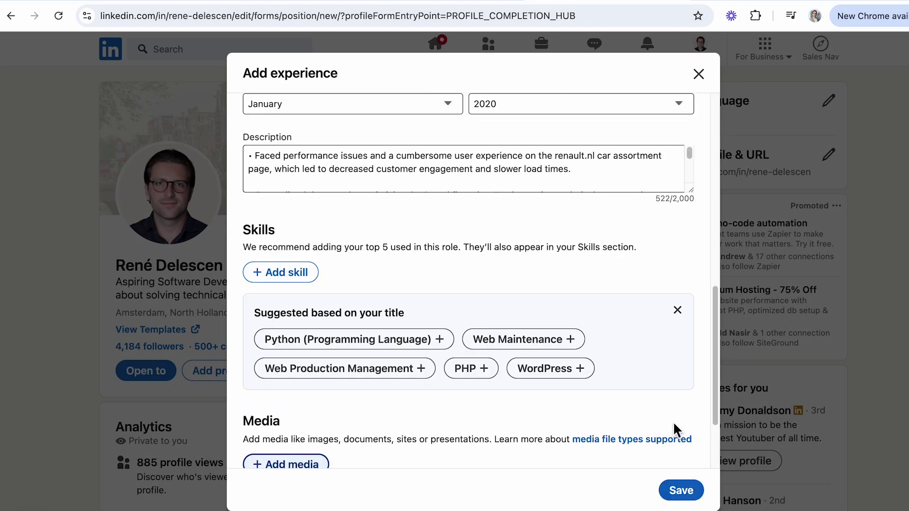
- Save the Webmaster position and skip the follow-up prompt to return to the profile
{"action": "scroll", "coordinate": [676, 430], "scroll_direction": "down", "scroll_amount": 3}
{"action": "left_click", "coordinate": [686, 493]}
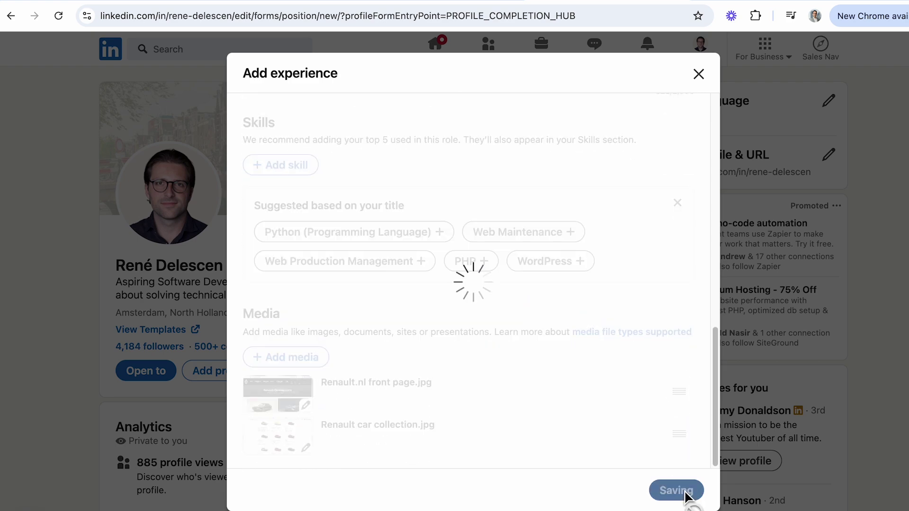
{"action": "left_click", "coordinate": [617, 447]}
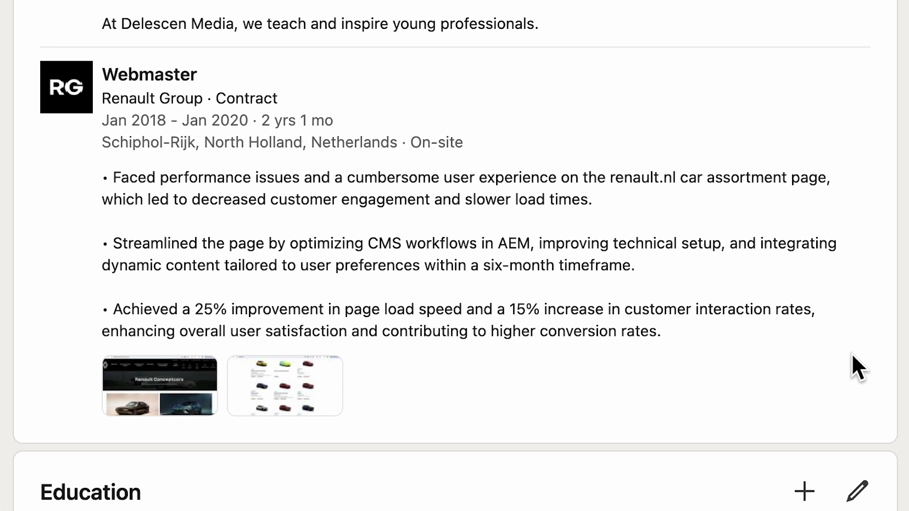